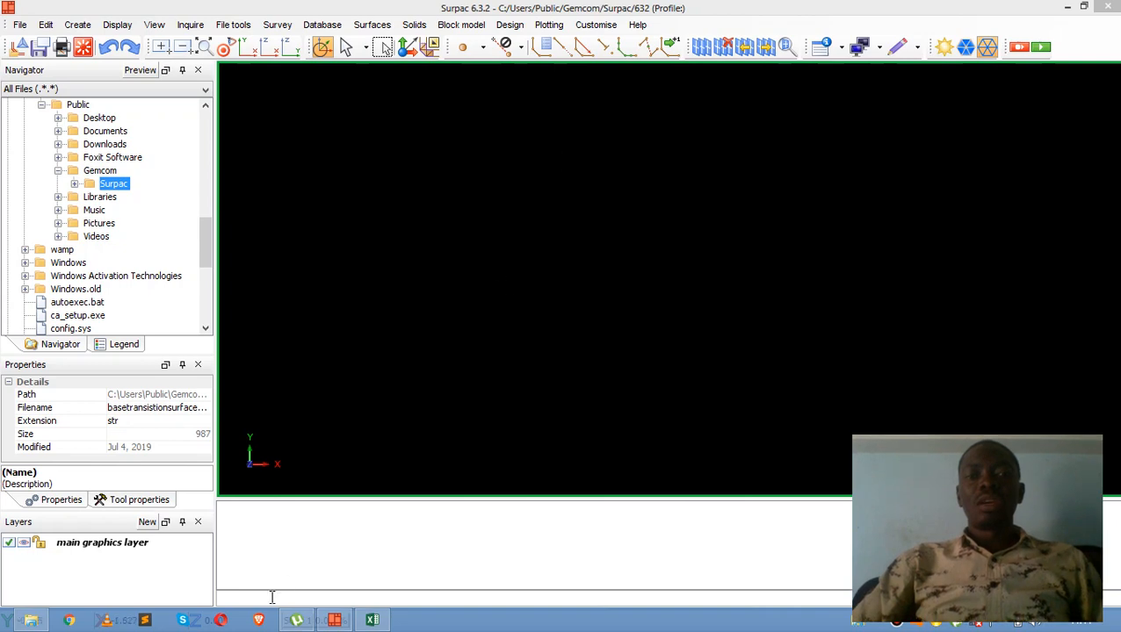
# - Review the collar table in Excel and the source workbooks in the SURPAC folder
pyautogui.click(373, 620)
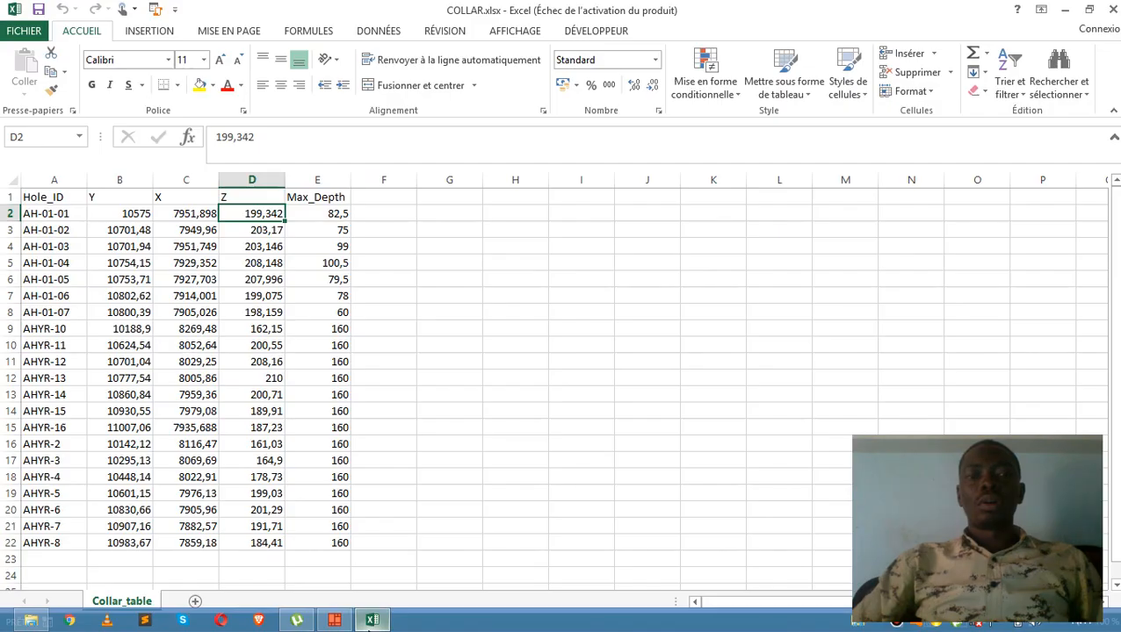
pyautogui.click(34, 623)
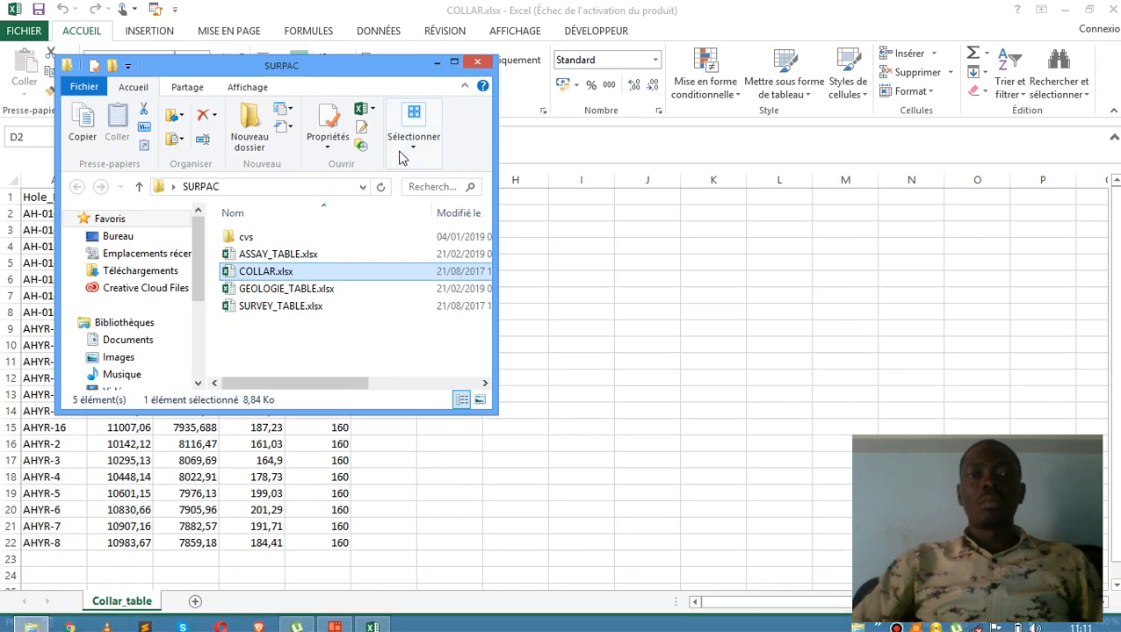
pyautogui.click(453, 61)
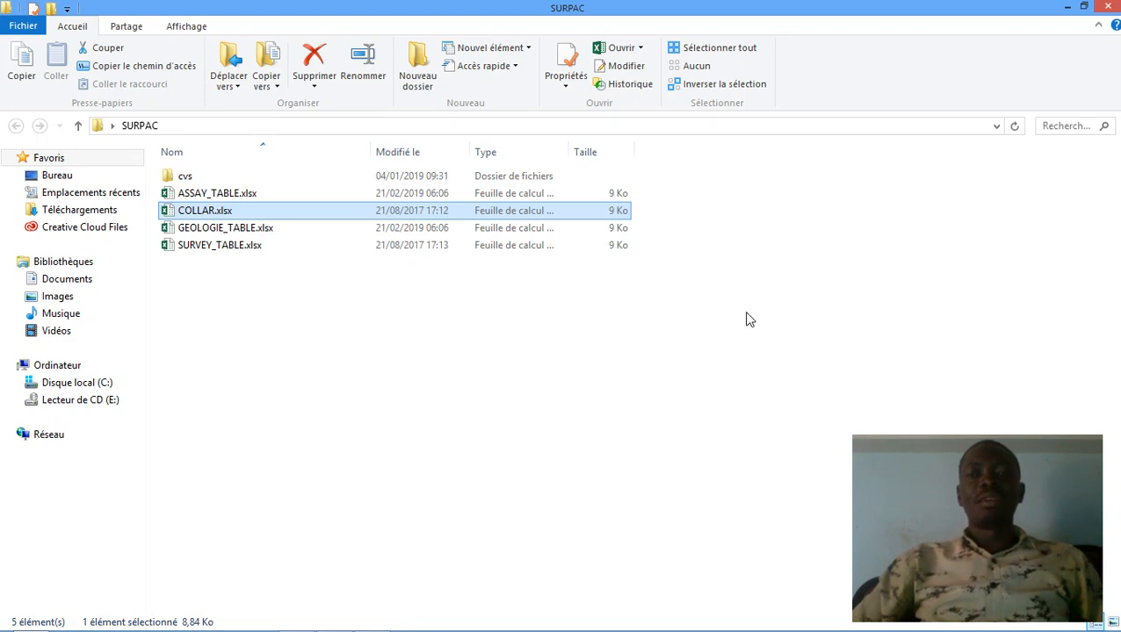
pyautogui.click(1066, 10)
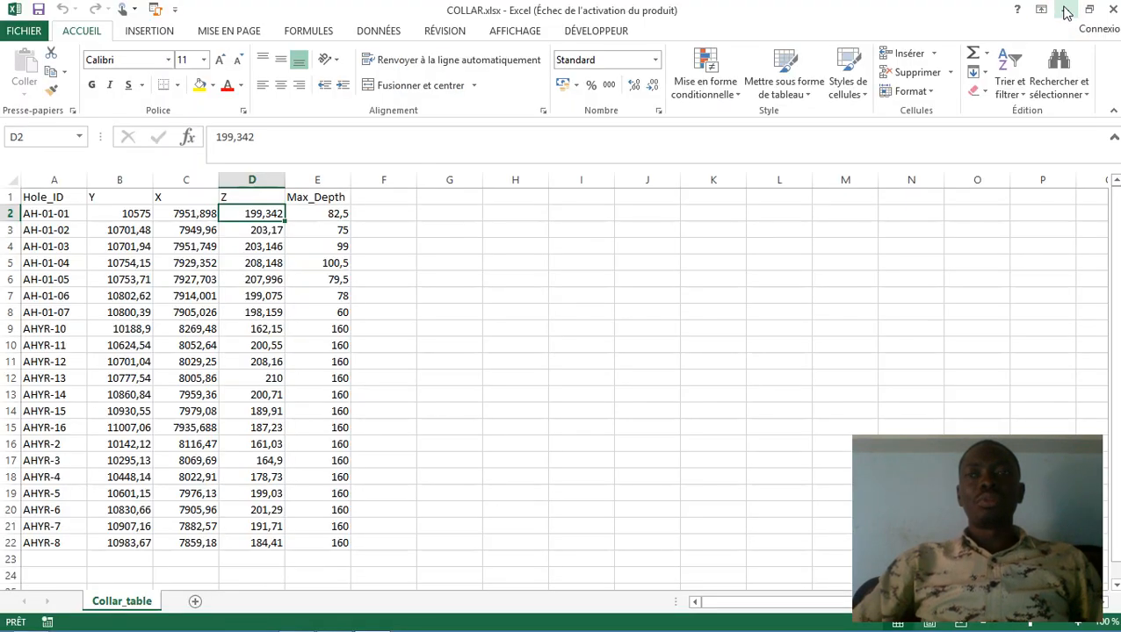
pyautogui.click(1066, 11)
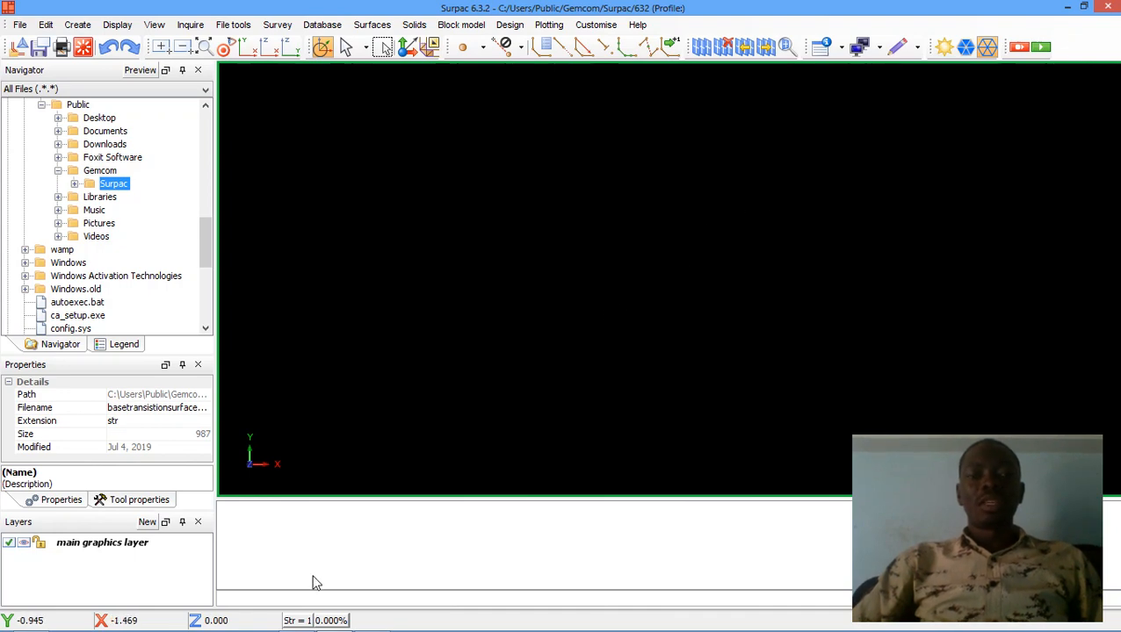
pyautogui.moveTo(306, 631)
pyautogui.click(373, 620)
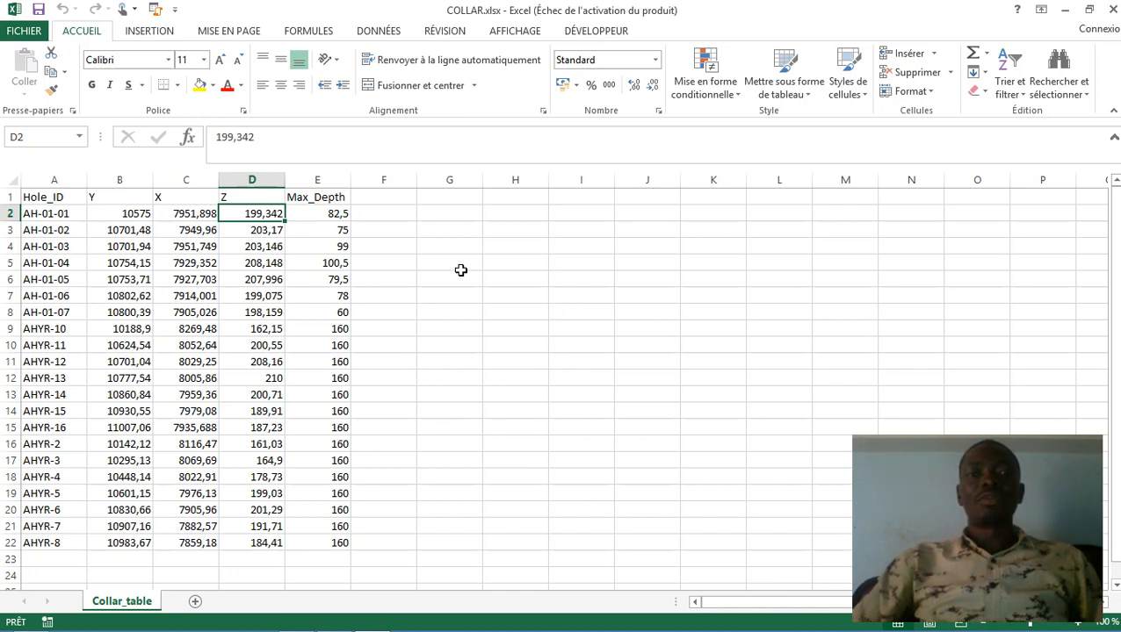
pyautogui.click(1065, 13)
pyautogui.click(1060, 8)
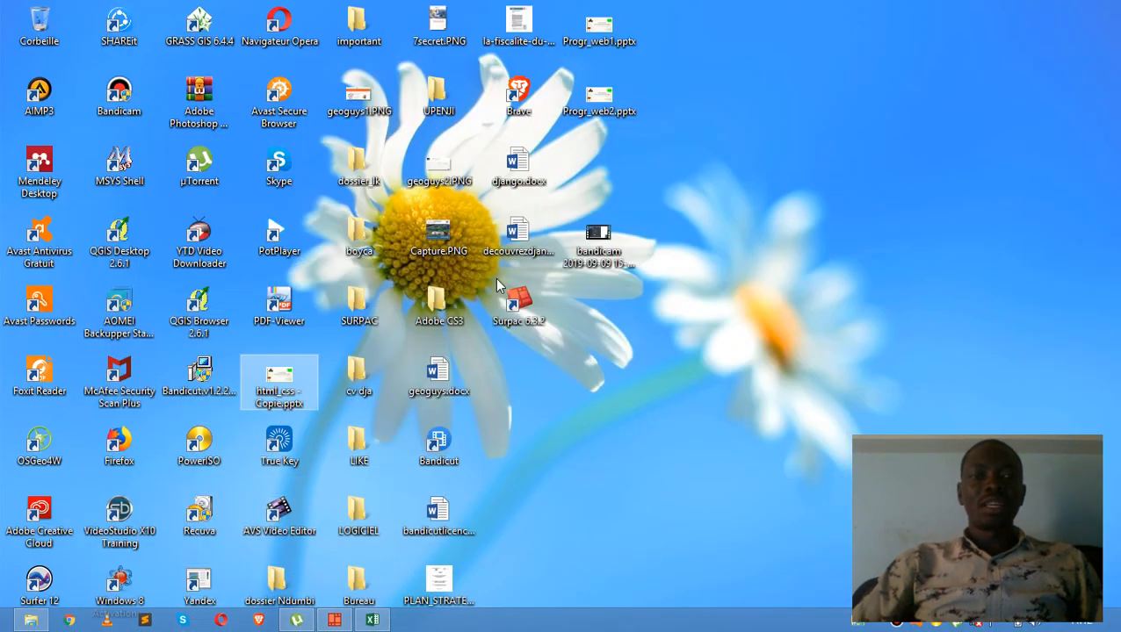
# - Check the file type of ASSAY_TABLE.xlsx in the SURPAC folder through its file properties
pyautogui.click(31, 620)
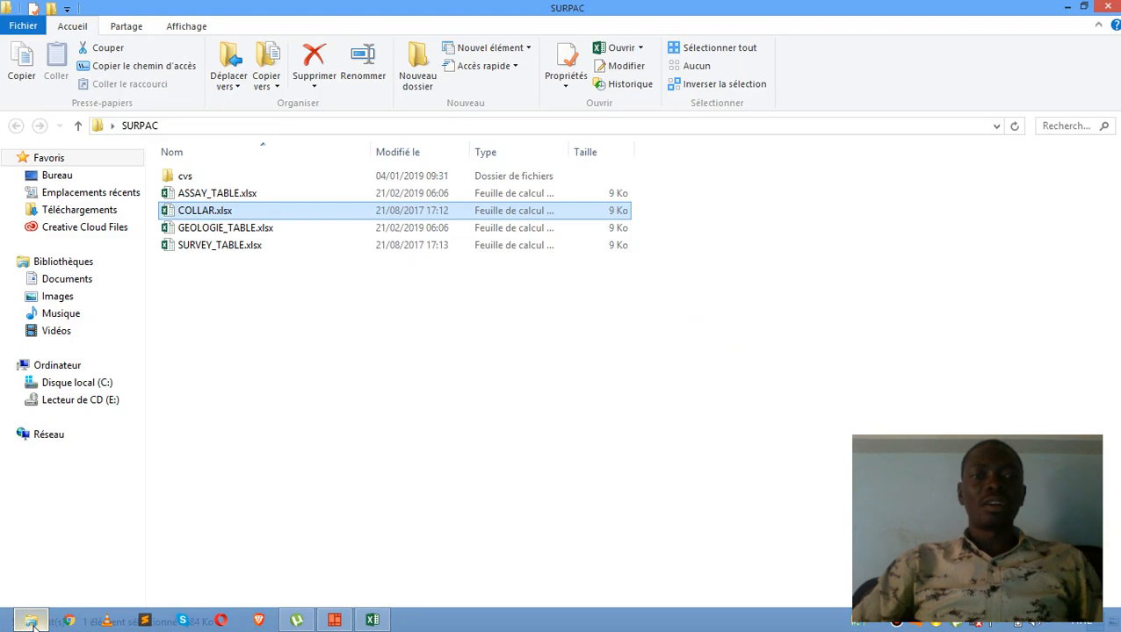
pyautogui.click(239, 199)
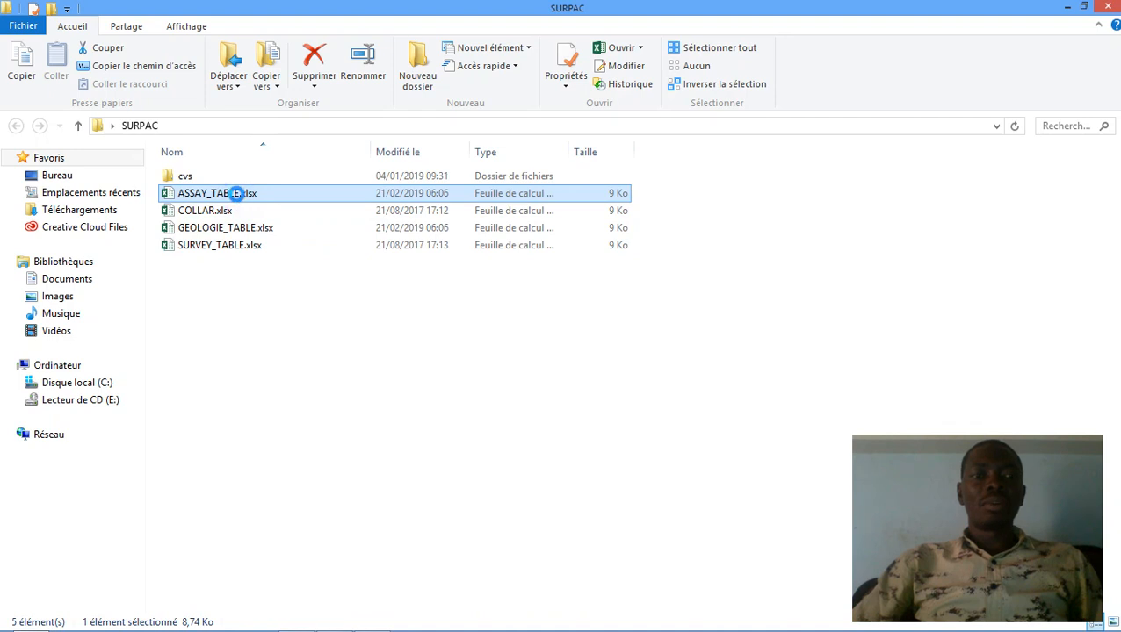
pyautogui.rightClick(239, 200)
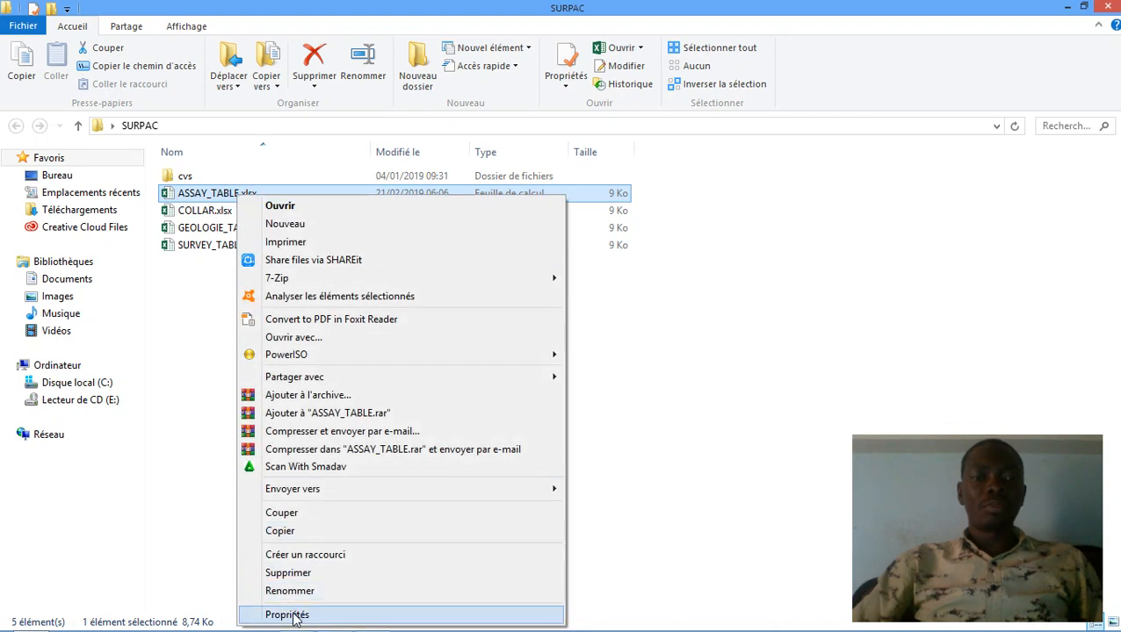
pyautogui.click(293, 615)
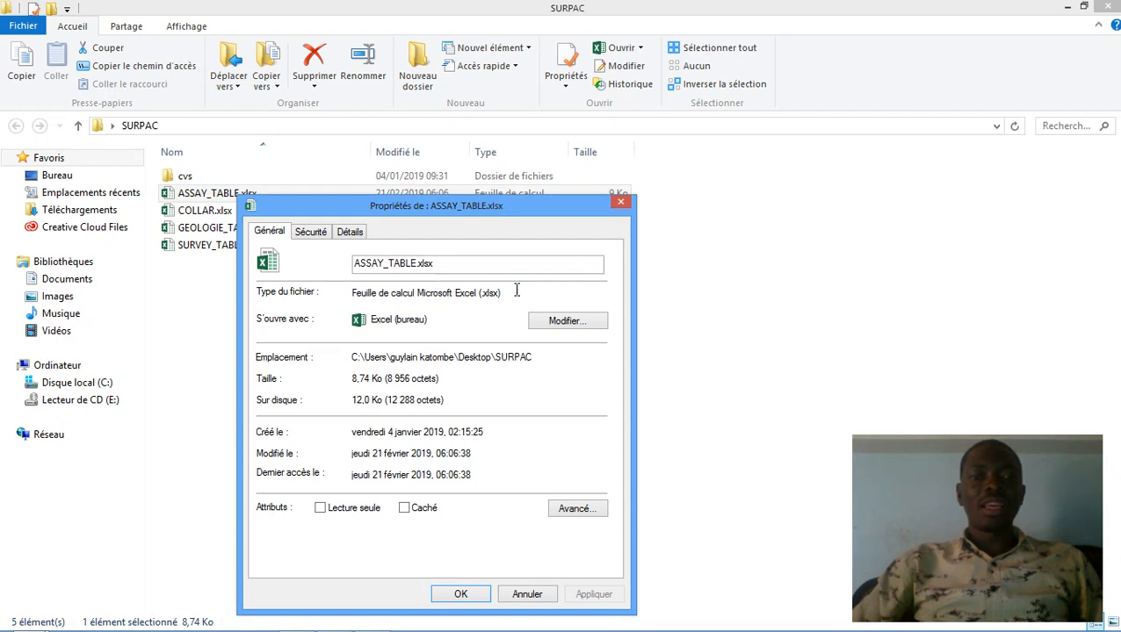
pyautogui.click(621, 202)
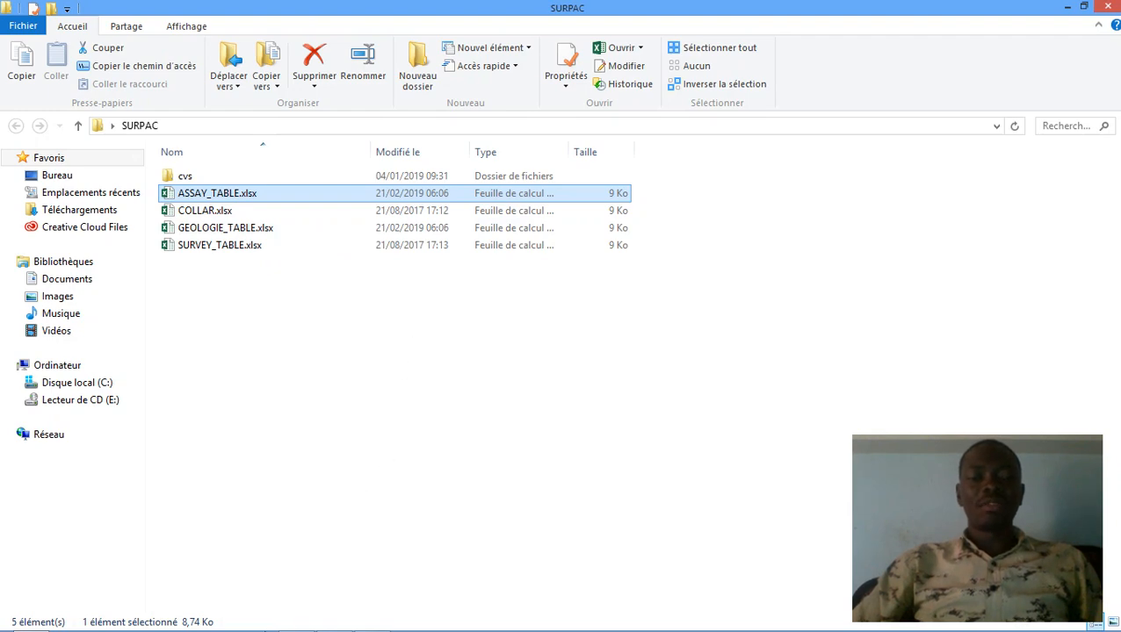
# - Switch to Excel and save the collar workbook in the Bureau folder as COLLAR.csv, in semicolon-separated CSV format
pyautogui.click(370, 620)
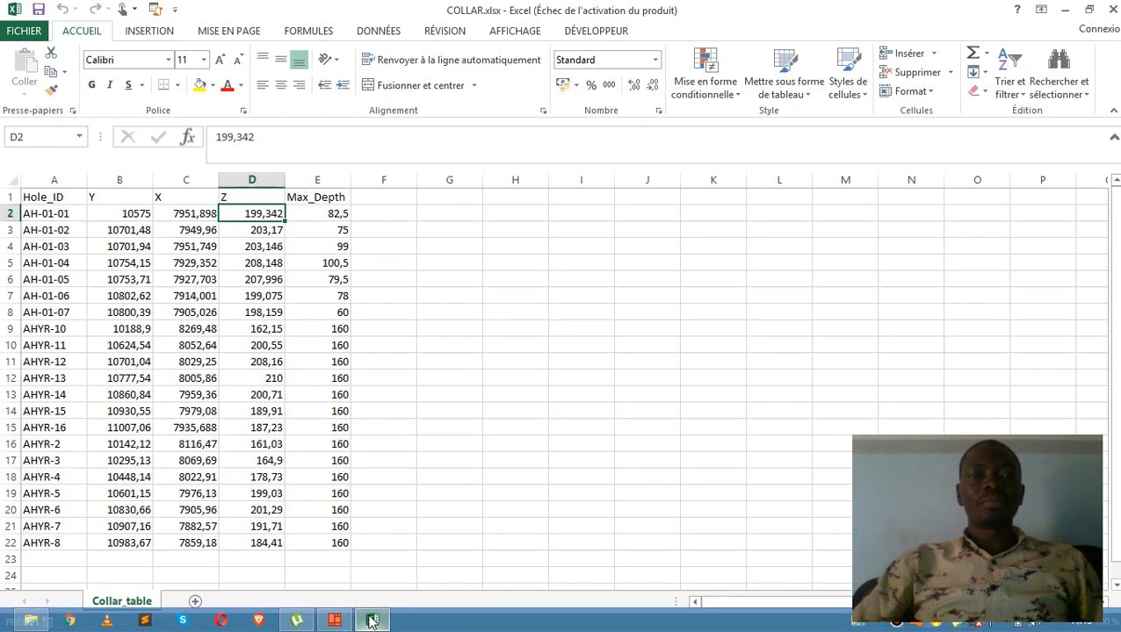
pyautogui.click(278, 312)
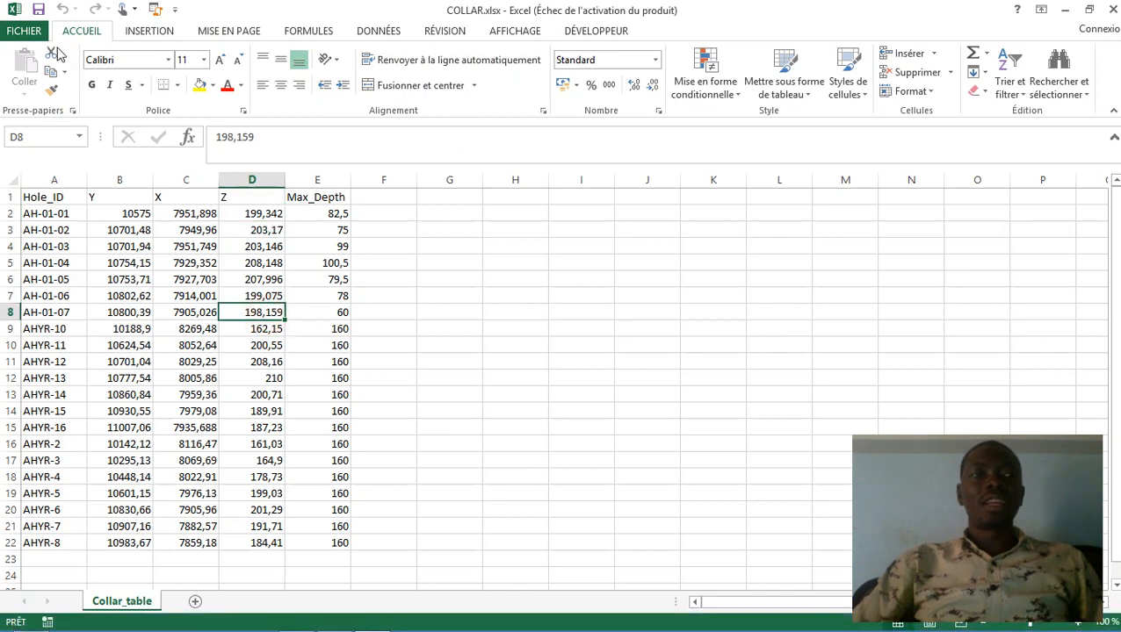
pyautogui.click(30, 33)
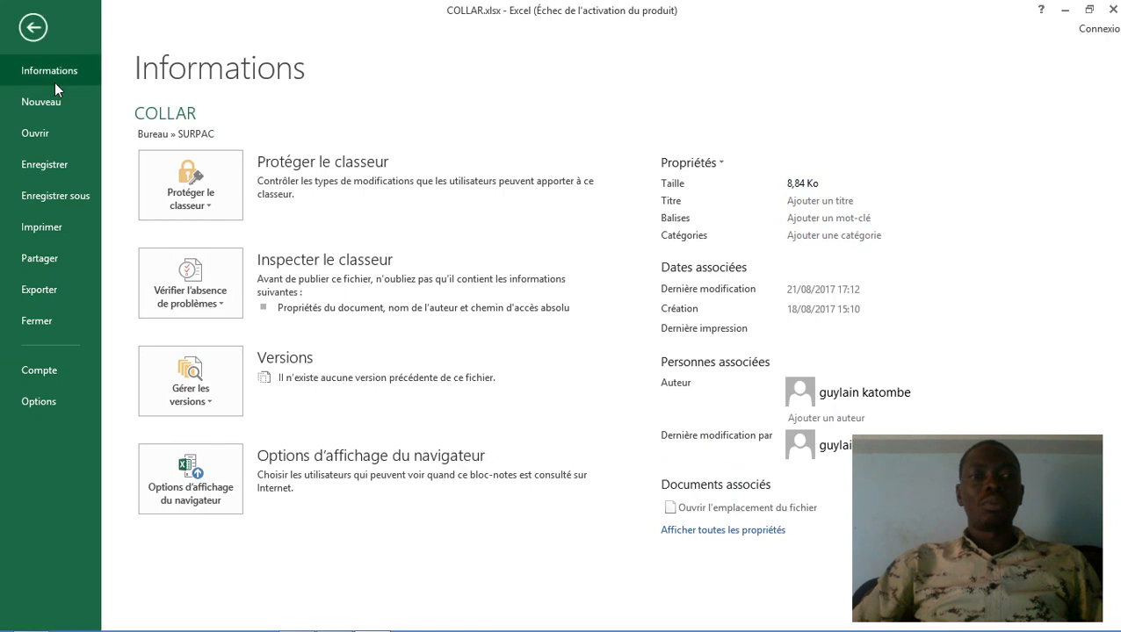
pyautogui.click(75, 201)
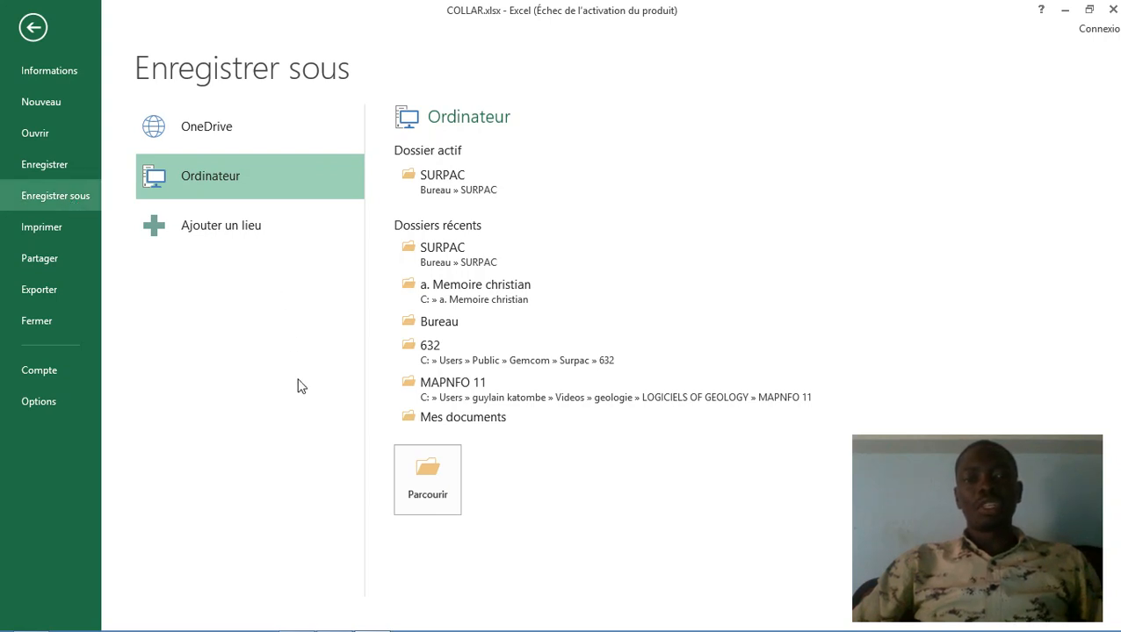
pyautogui.click(440, 324)
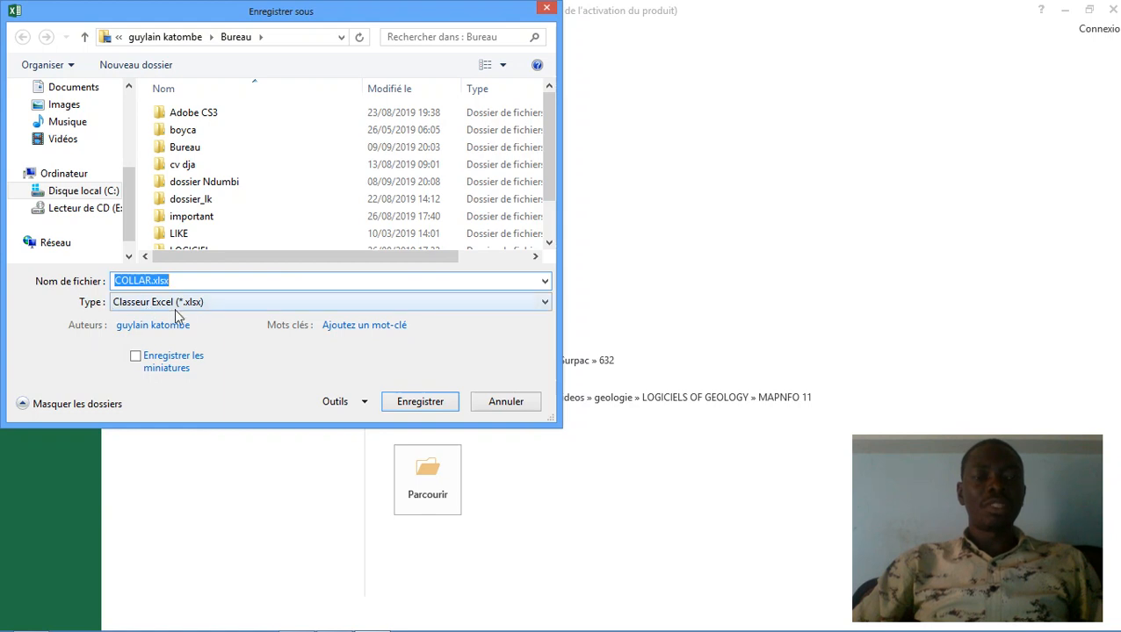
pyautogui.click(231, 304)
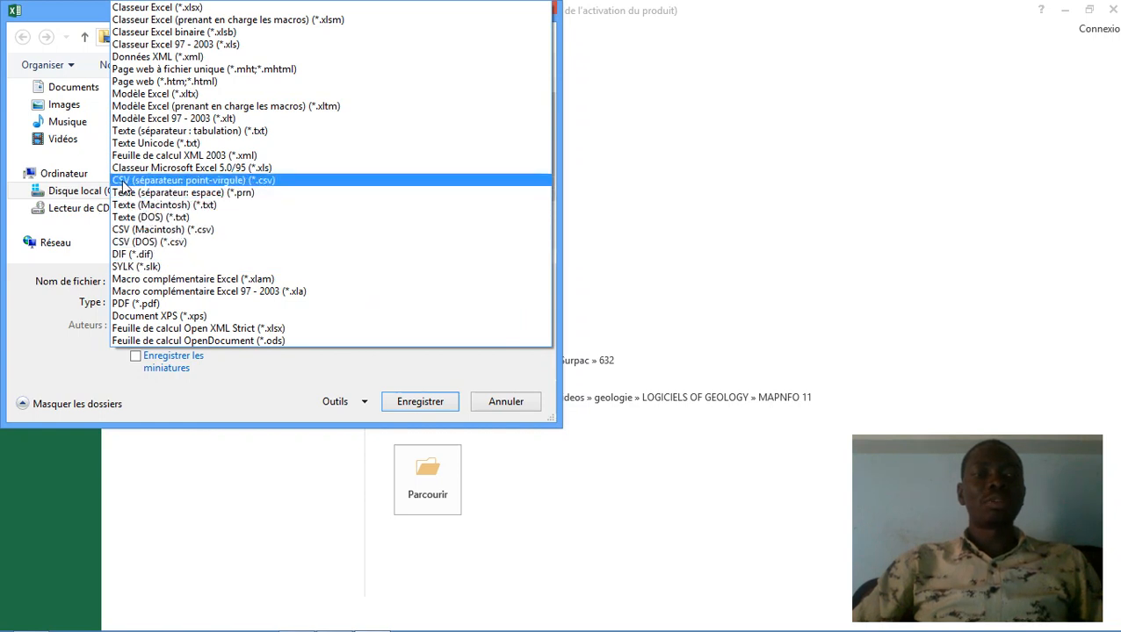
pyautogui.click(219, 182)
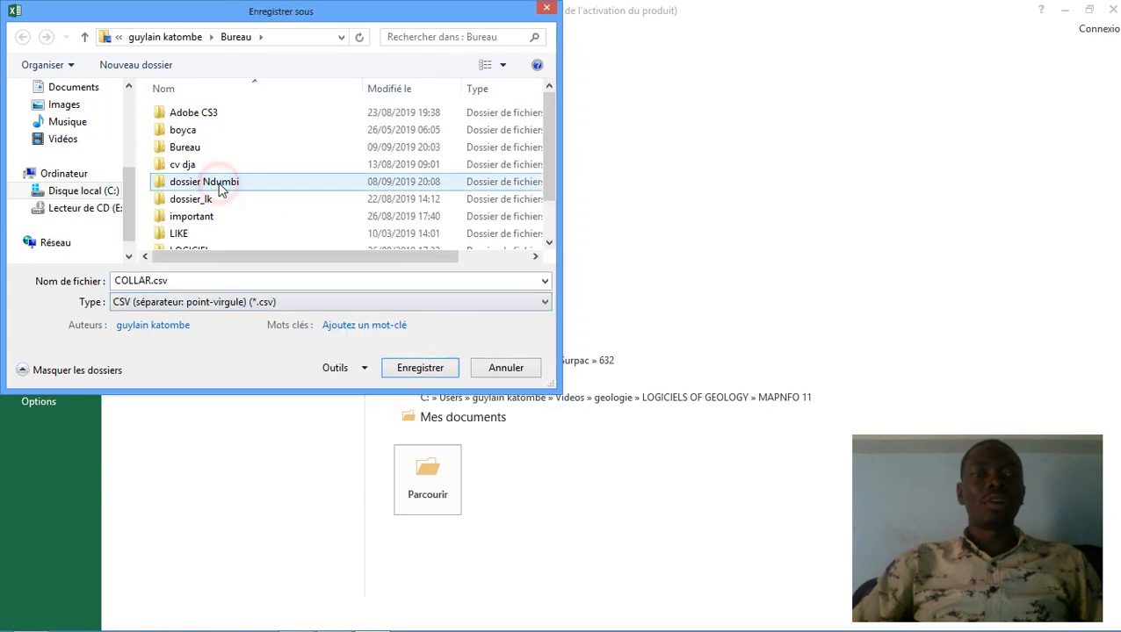
pyautogui.click(422, 369)
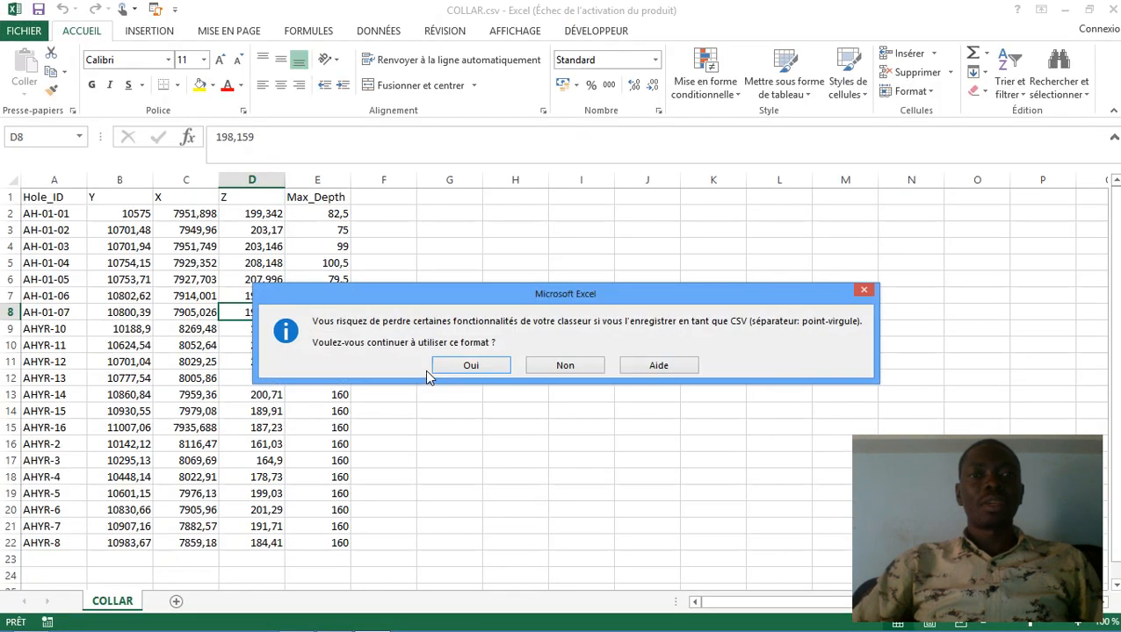
pyautogui.click(490, 362)
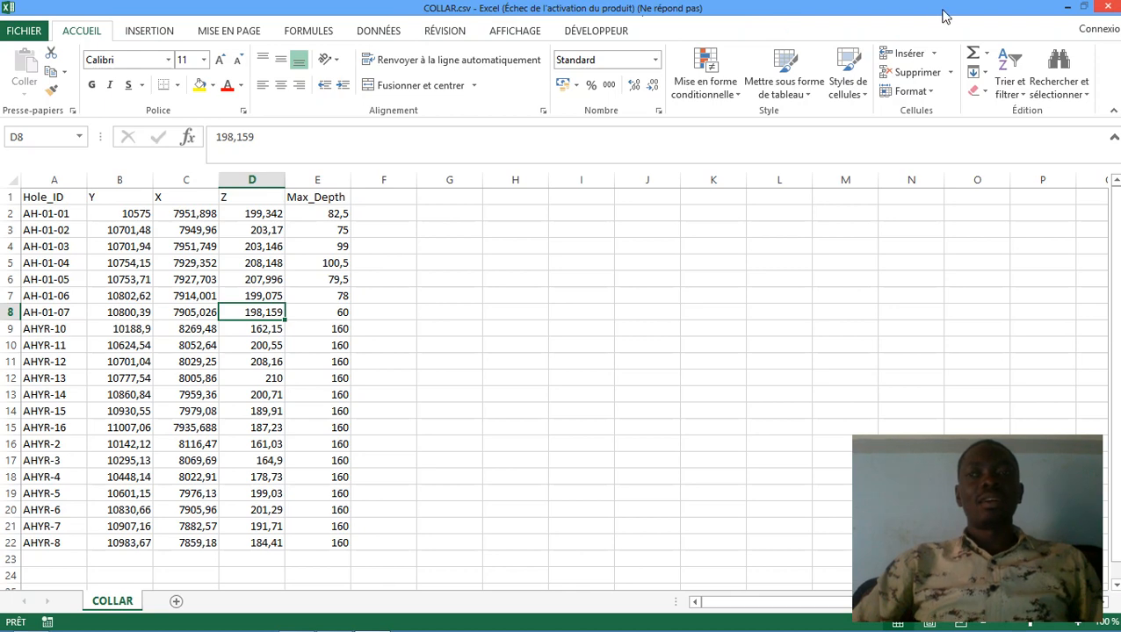
pyautogui.click(1067, 7)
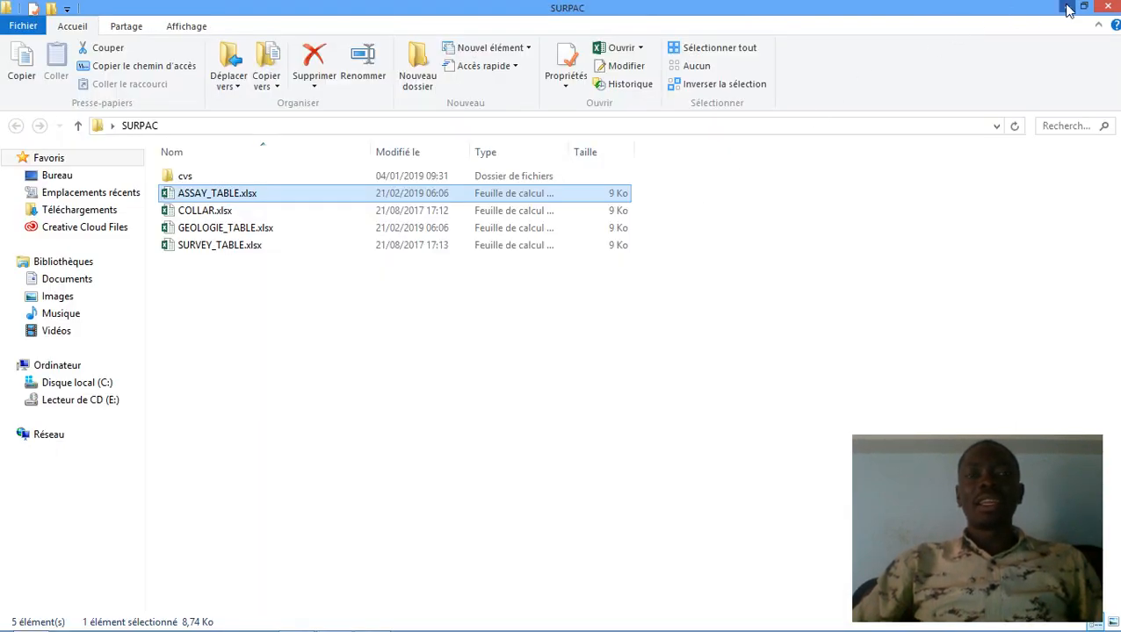
pyautogui.click(1069, 7)
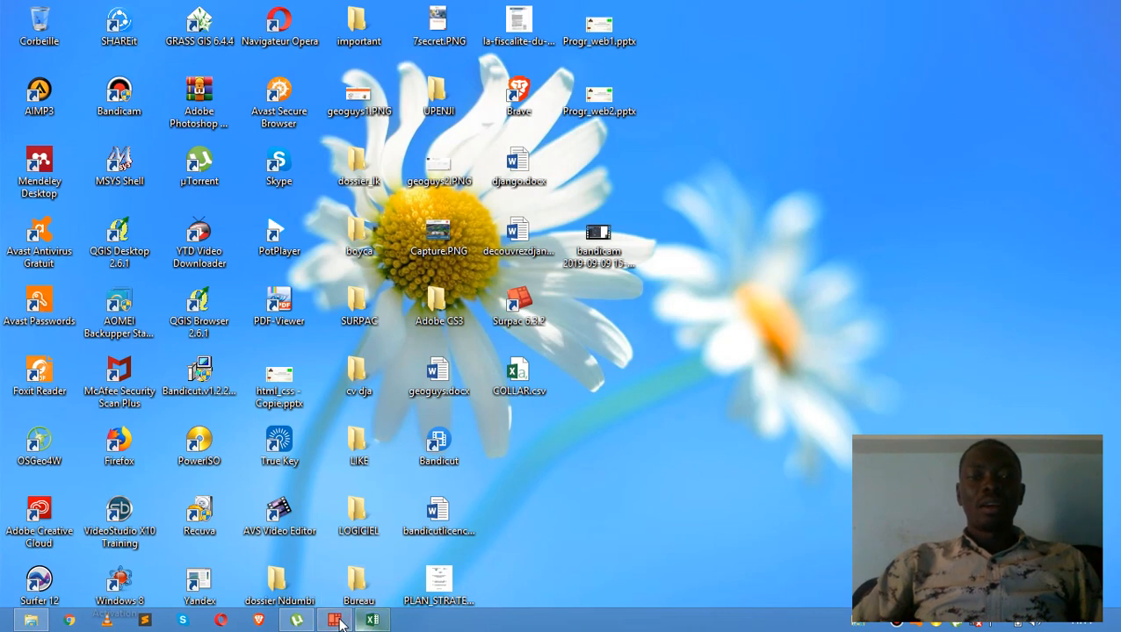
# - Switch to Surpac and create a folder named base_donnée_geoguys inside the Gemcom folder
pyautogui.click(334, 620)
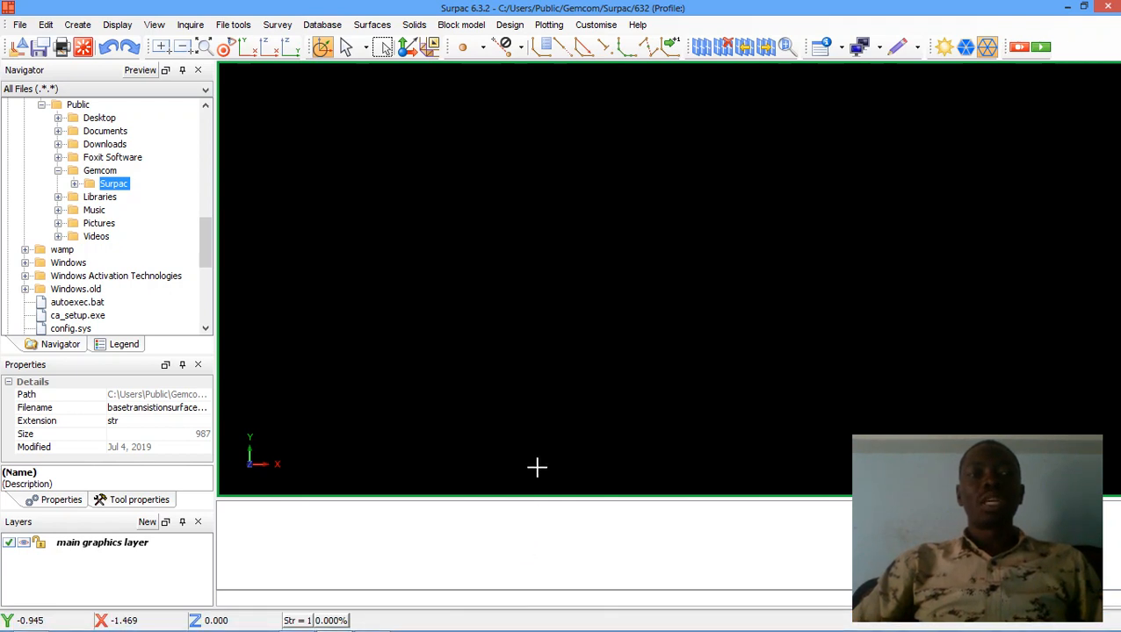
pyautogui.click(101, 171)
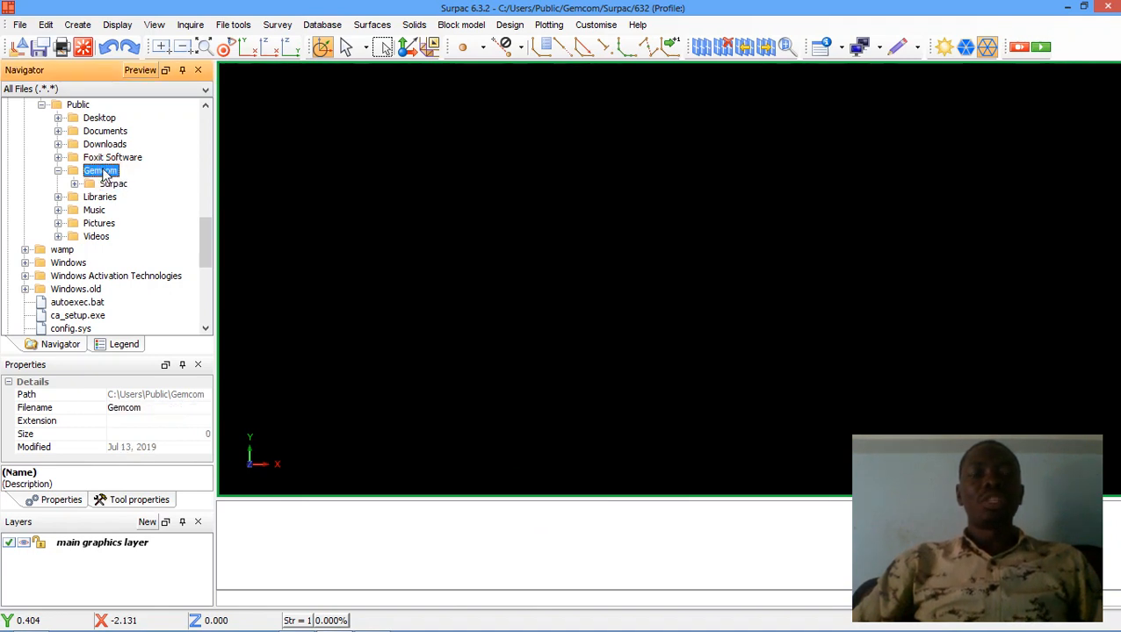
pyautogui.rightClick(104, 173)
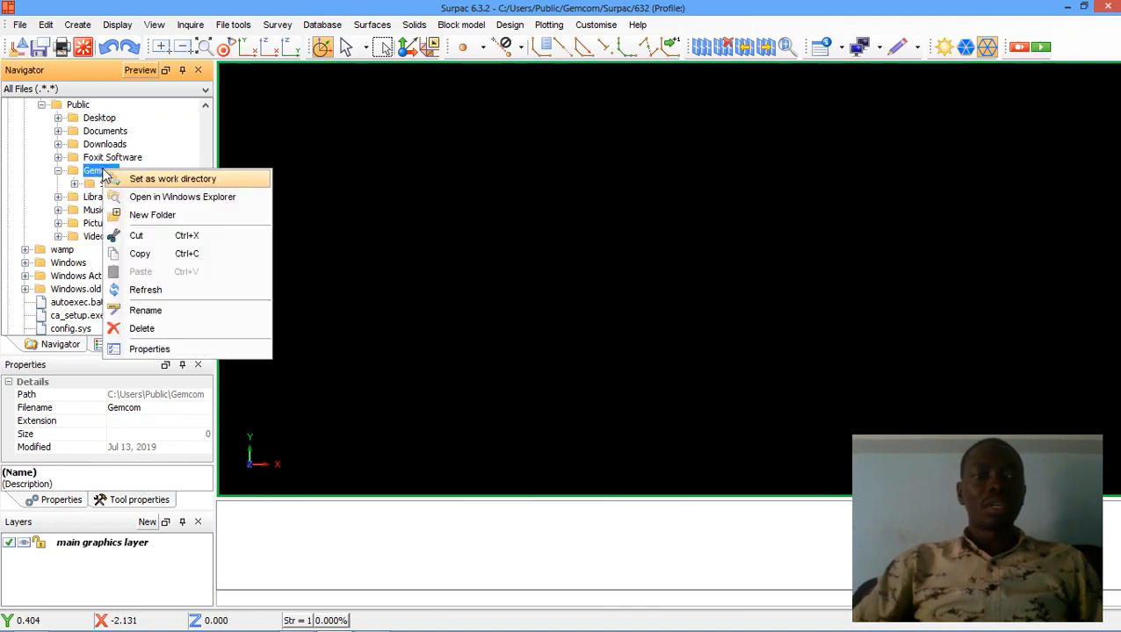
pyautogui.click(141, 216)
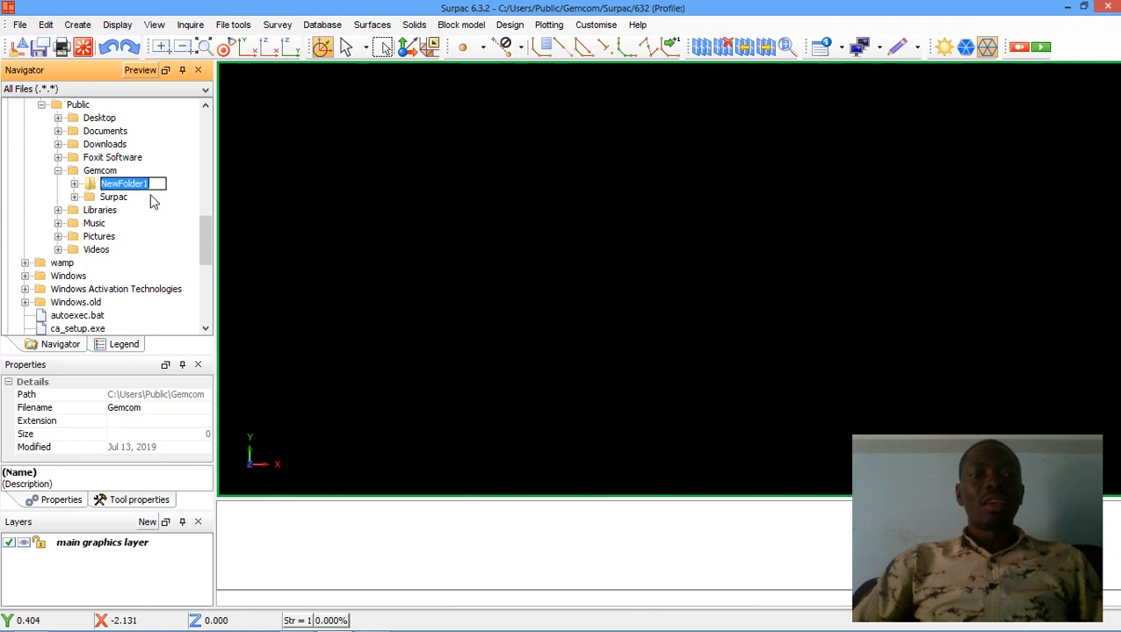
pyautogui.press('BackSpace')
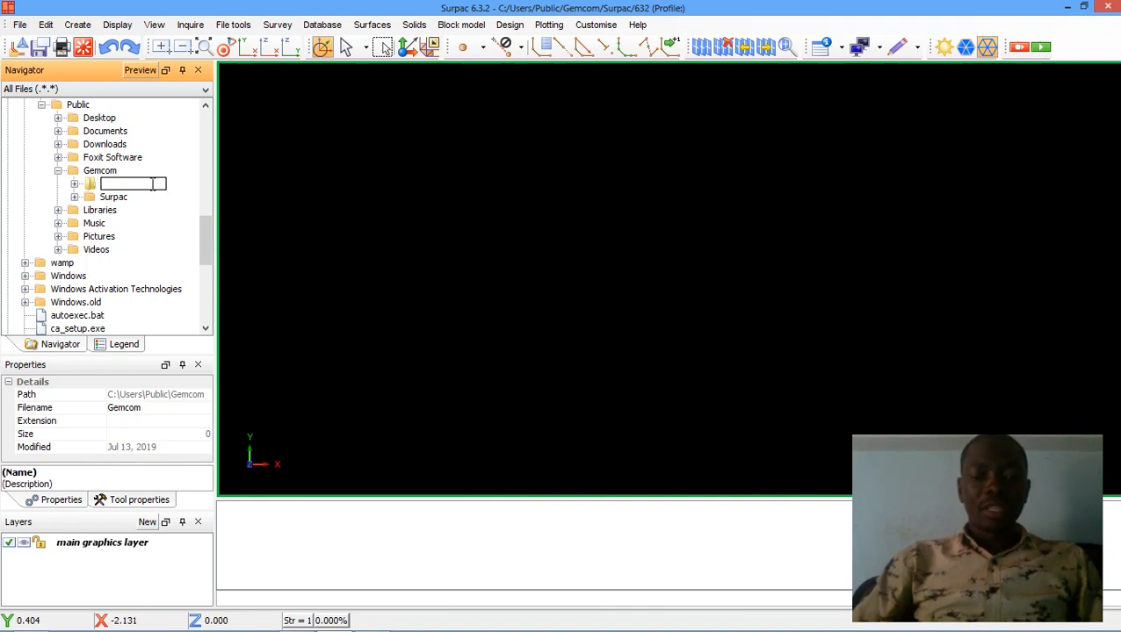
pyautogui.write('base')
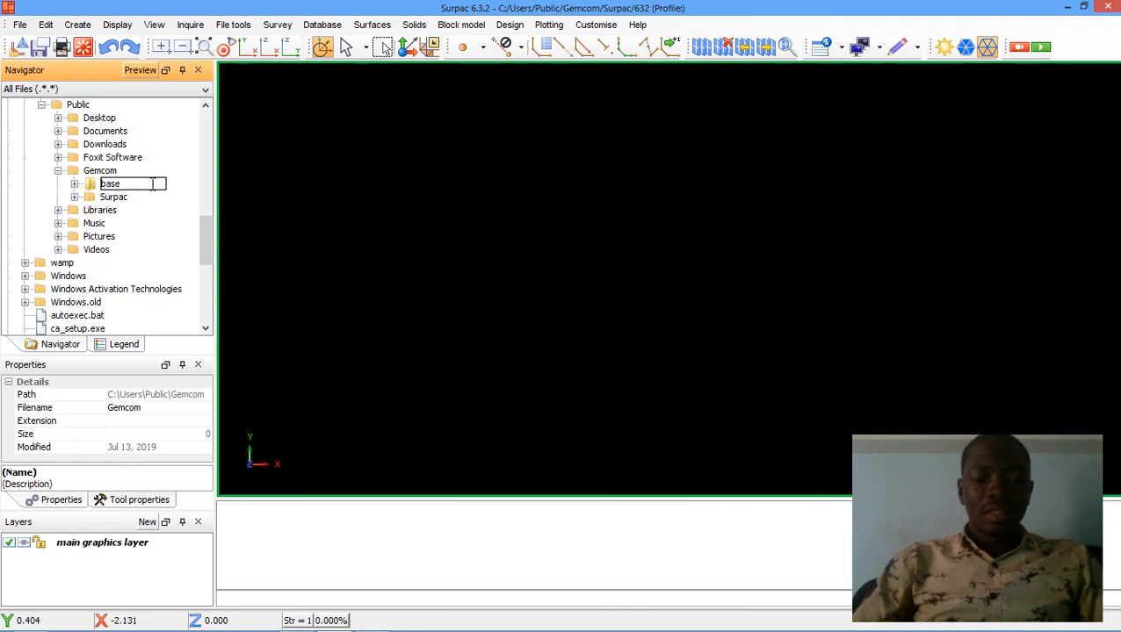
pyautogui.write('_')
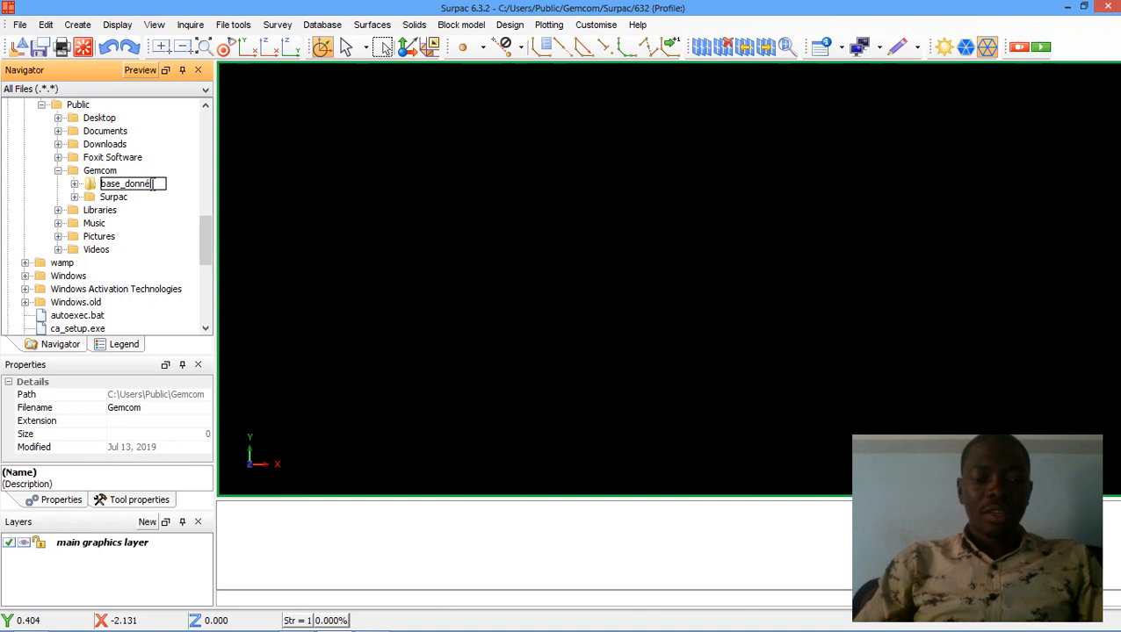
pyautogui.write('donnée')
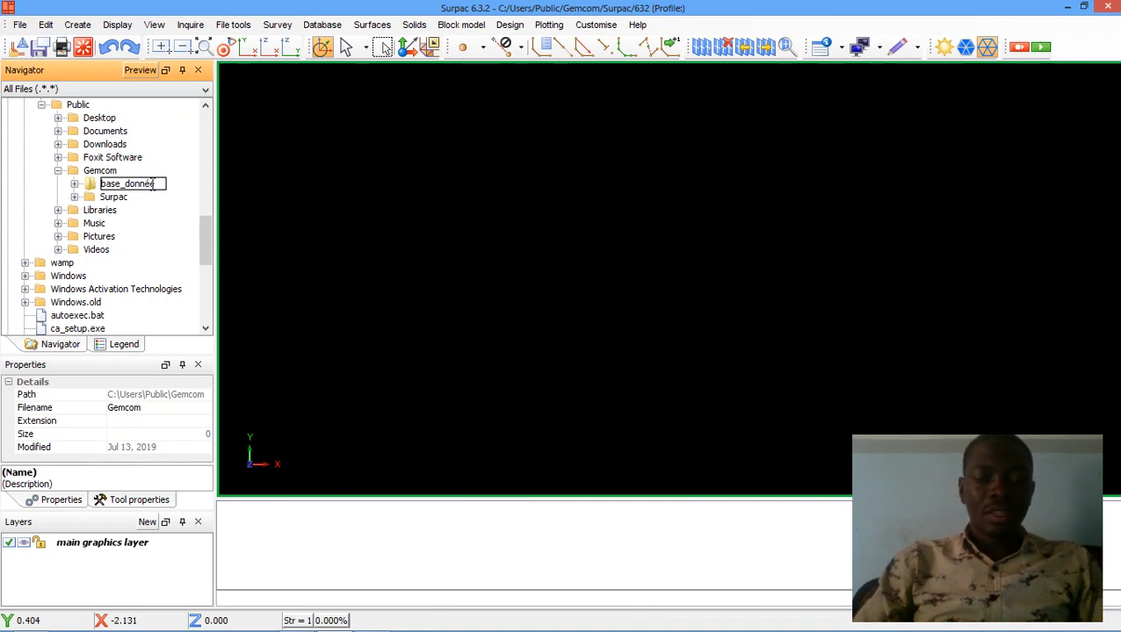
pyautogui.write('_geophys')
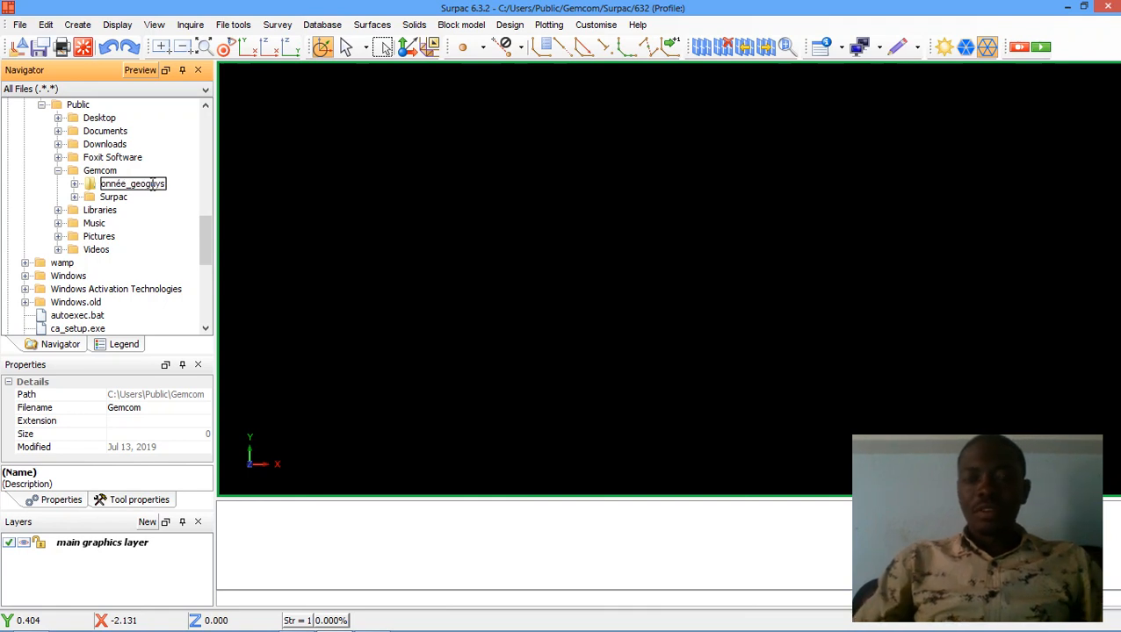
pyautogui.press('Return')
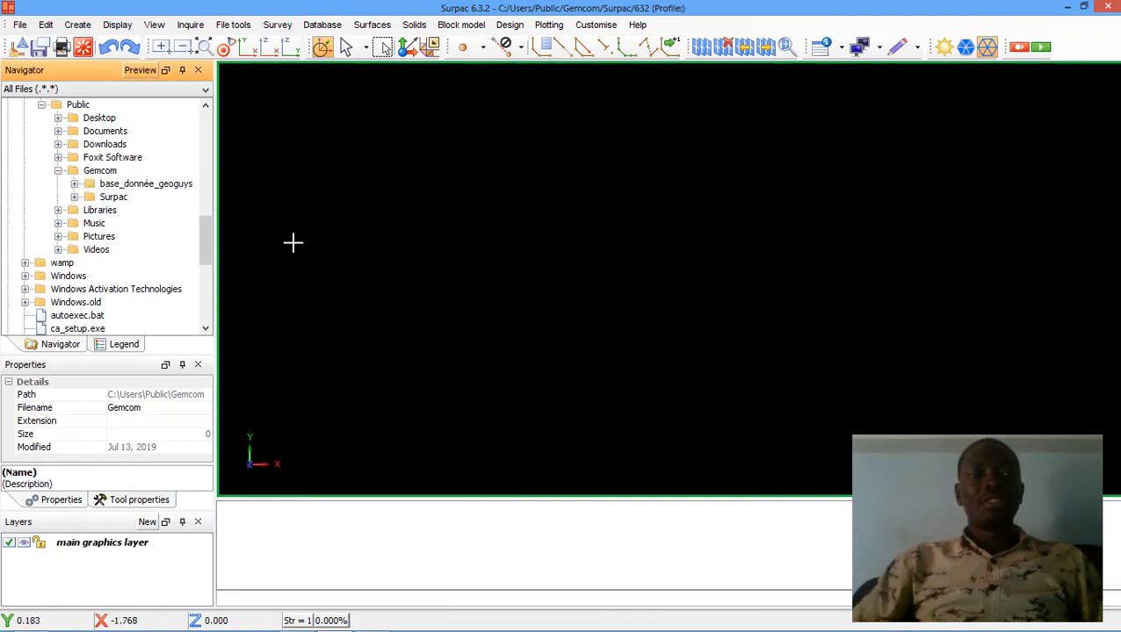
# - Set the base_donnée_geoguys folder as the work directory
pyautogui.click(172, 188)
pyautogui.rightClick(173, 189)
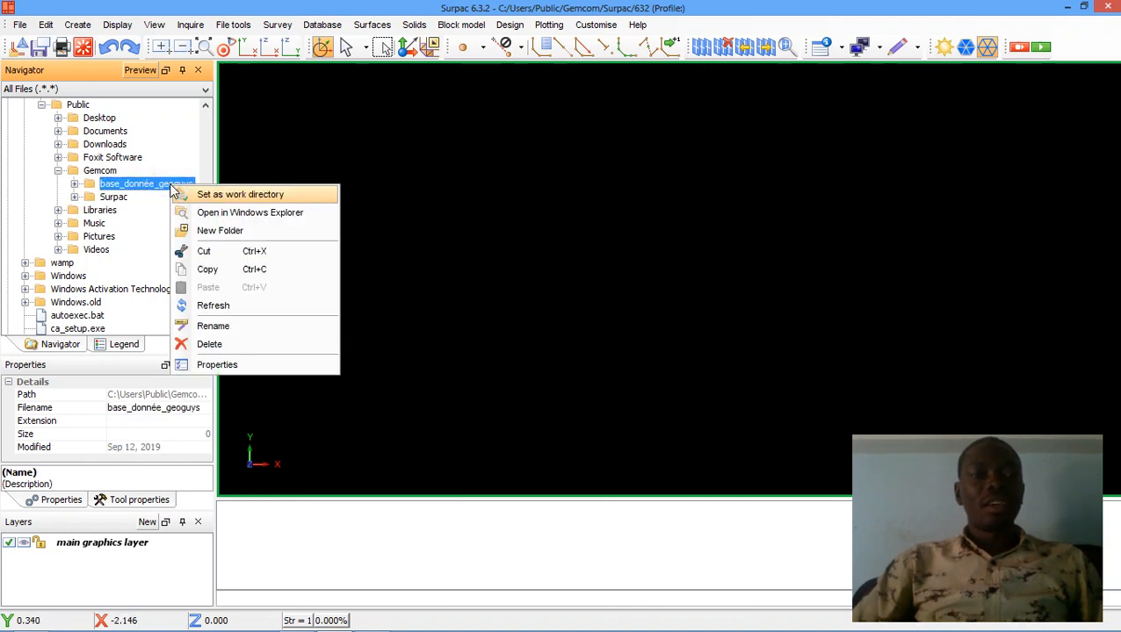
pyautogui.click(239, 197)
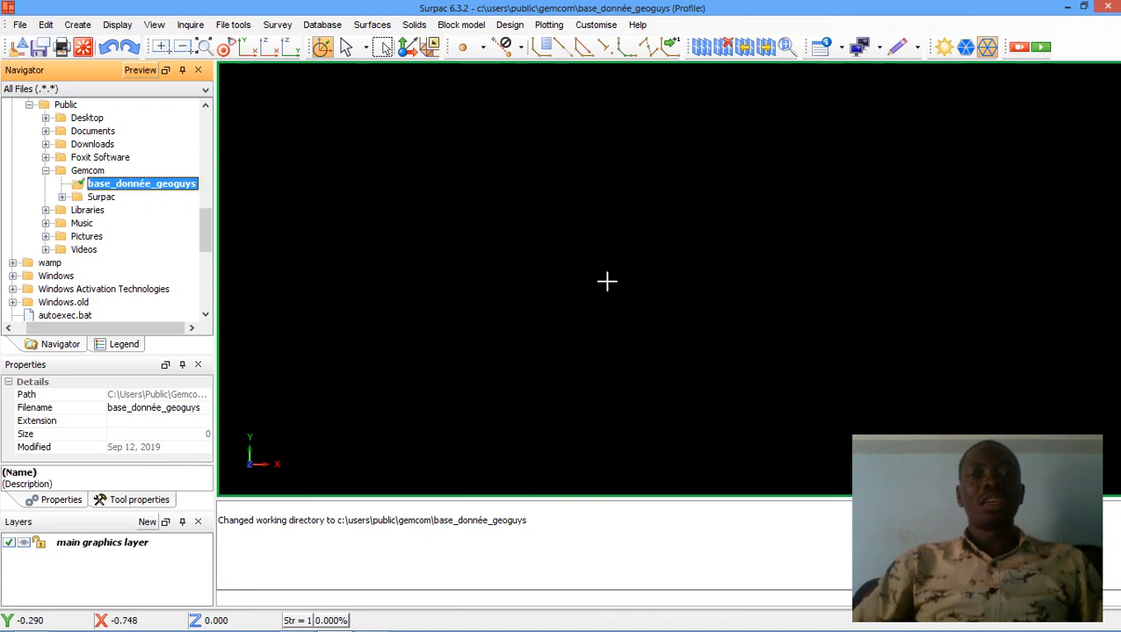
# - Switch to File Explorer and copy the assay, collar, geologie and survey CSV files from the cvs folder inside SURPAC
pyautogui.click(1066, 9)
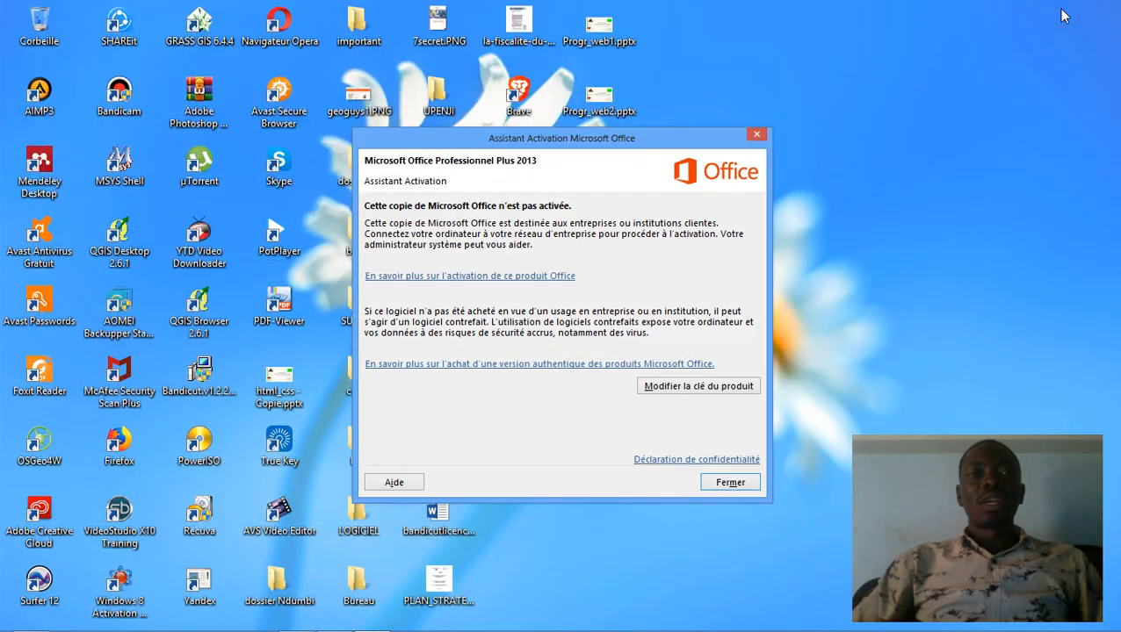
pyautogui.click(727, 483)
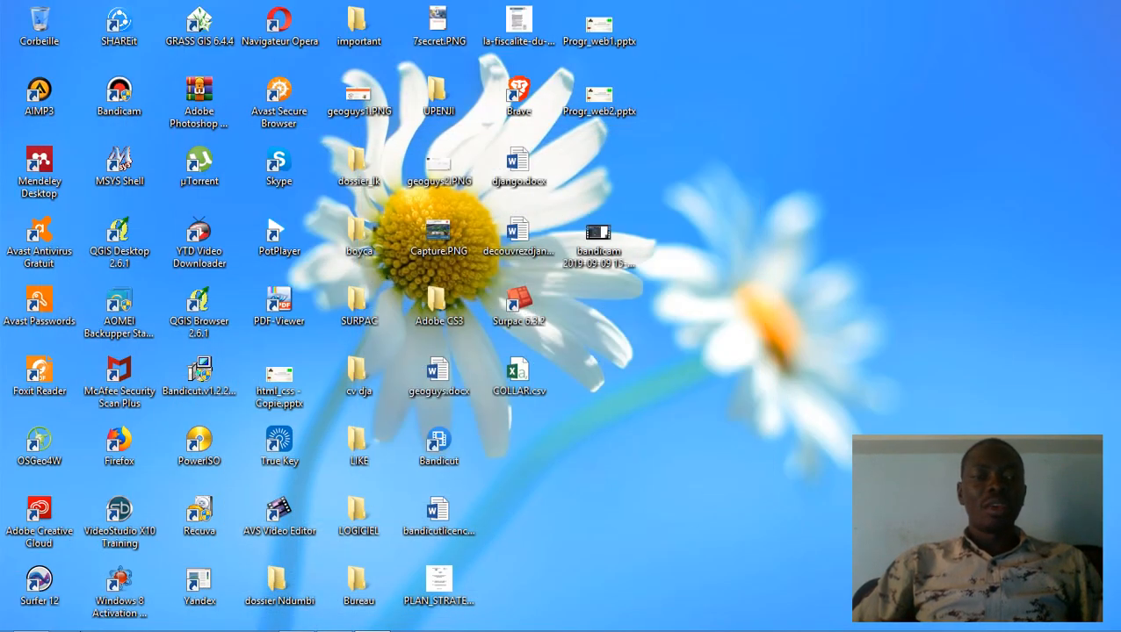
pyautogui.click(31, 621)
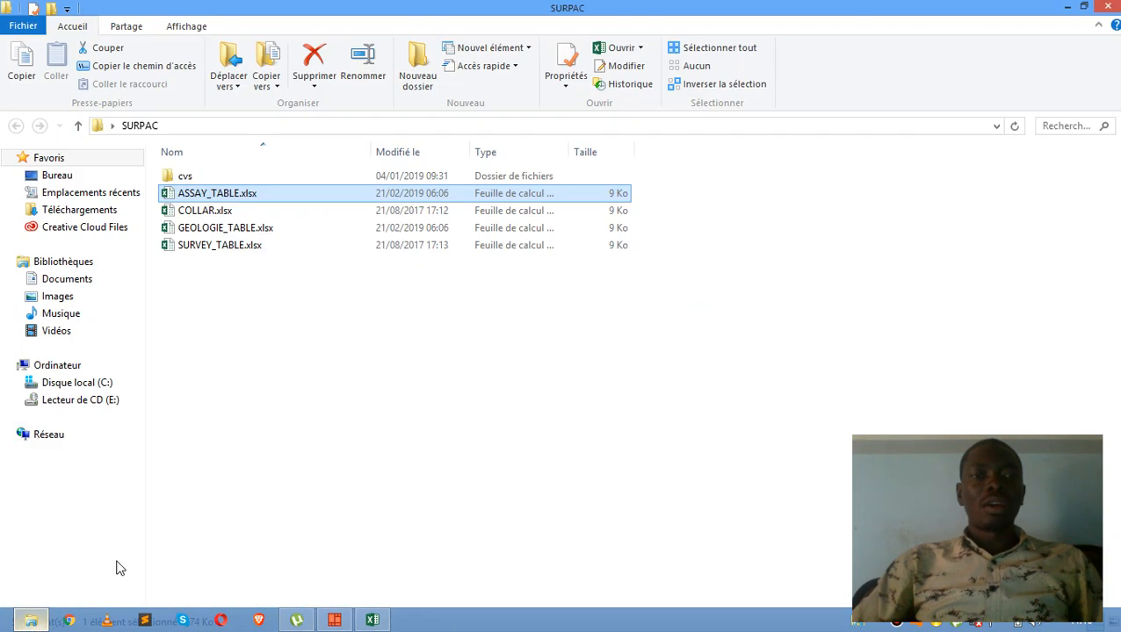
pyautogui.doubleClick(204, 175)
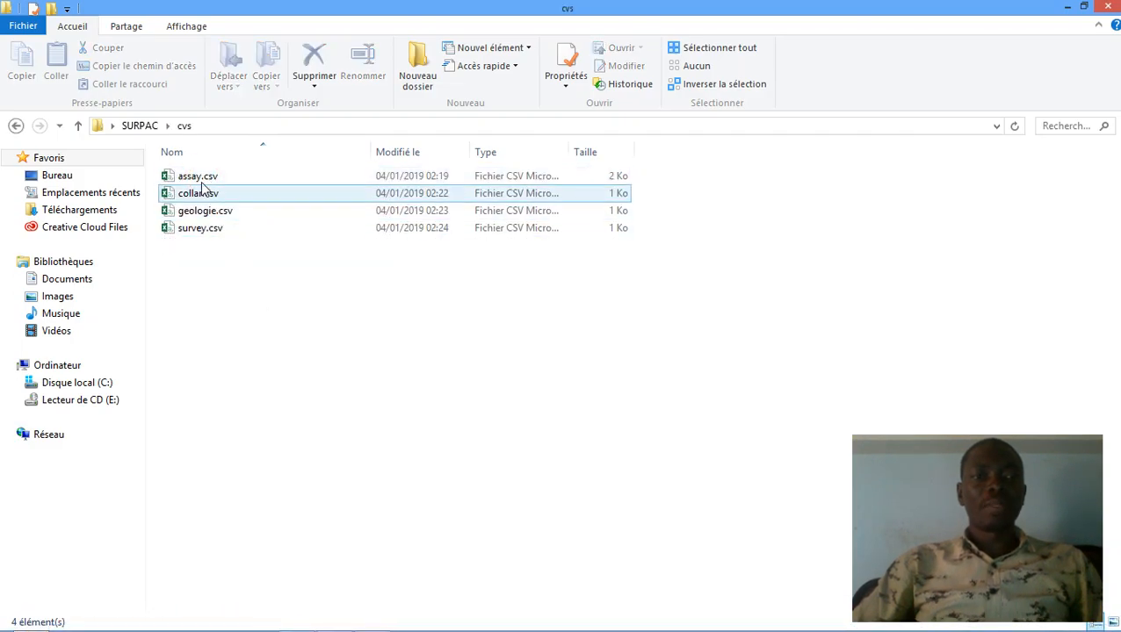
pyautogui.click(201, 180)
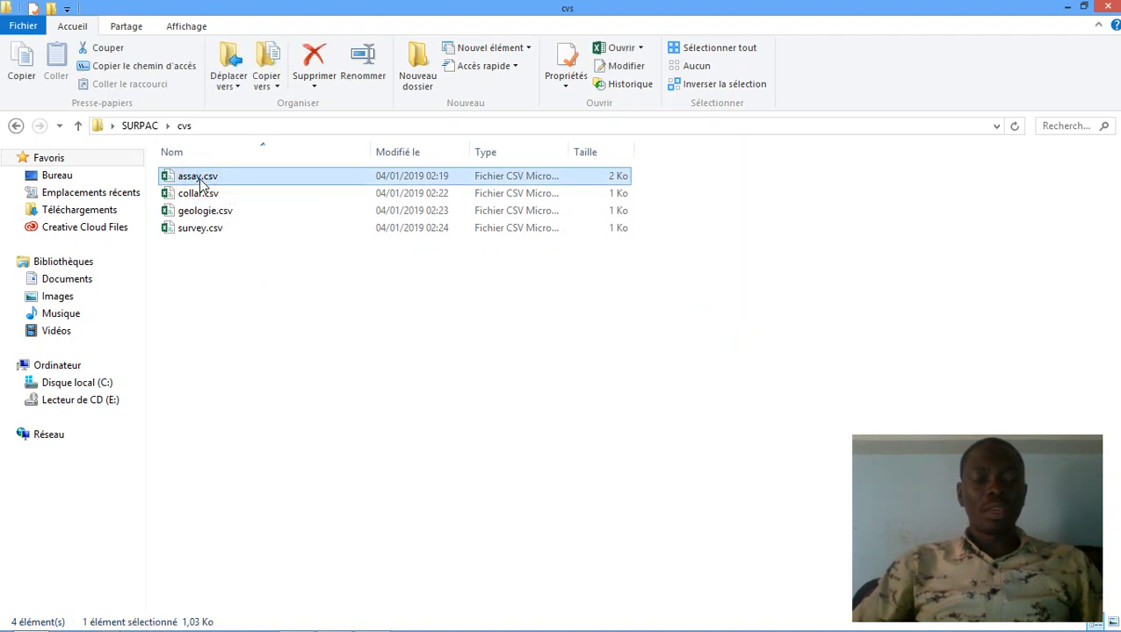
pyautogui.hotkey('ctrl', 'a')
pyautogui.rightClick(201, 180)
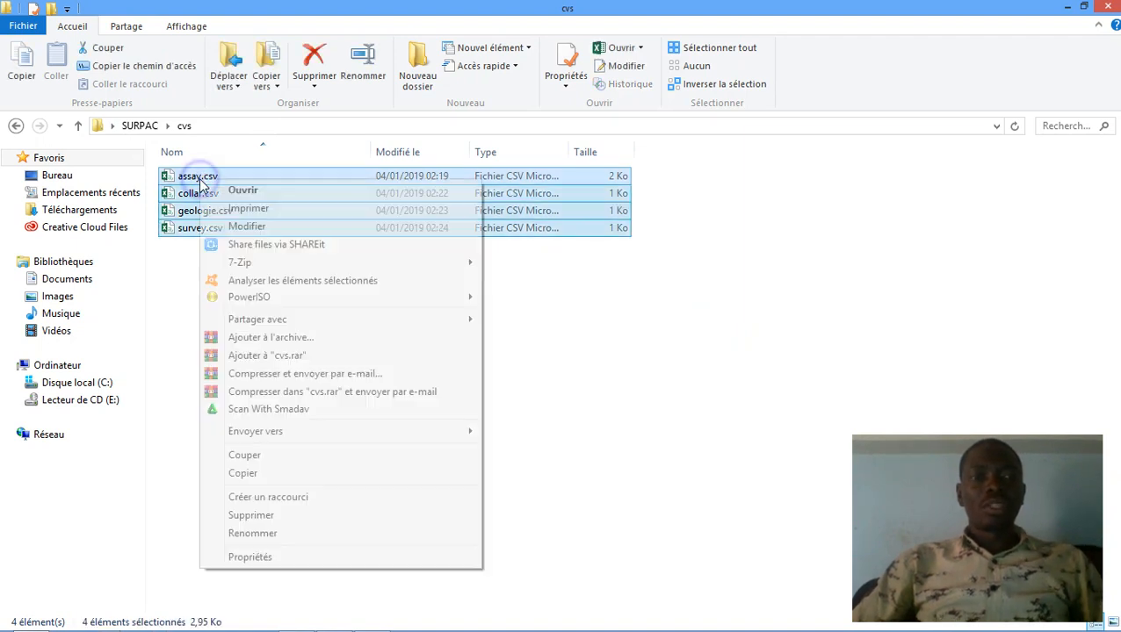
pyautogui.click(259, 481)
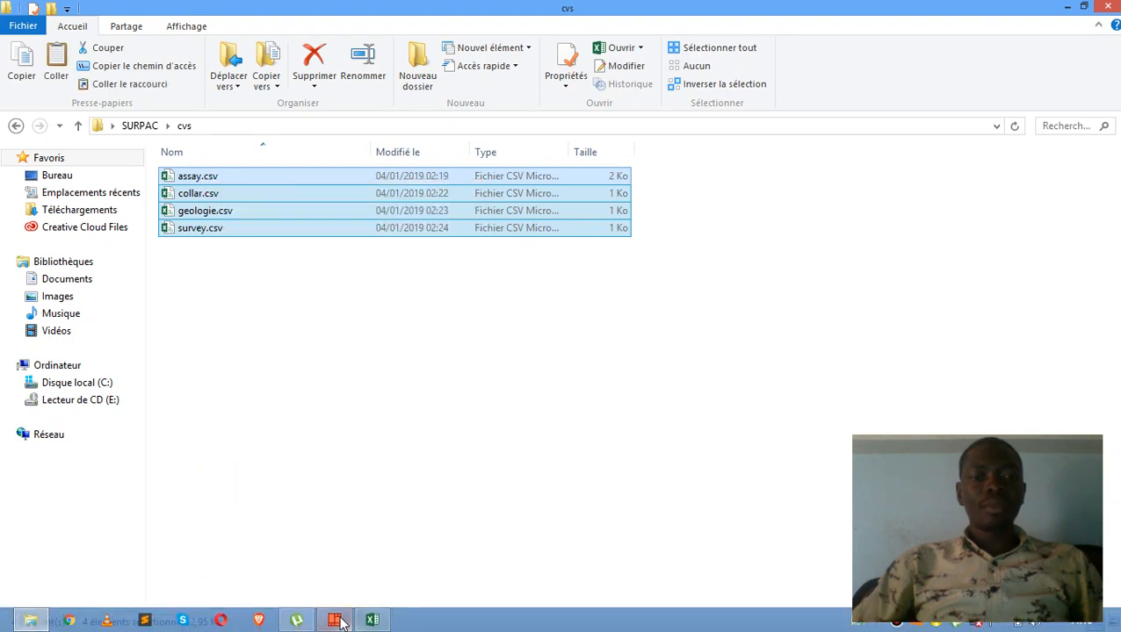
# - Switch to Surpac and paste the copied CSV files into the base_donnée_geoguys folder
pyautogui.click(338, 621)
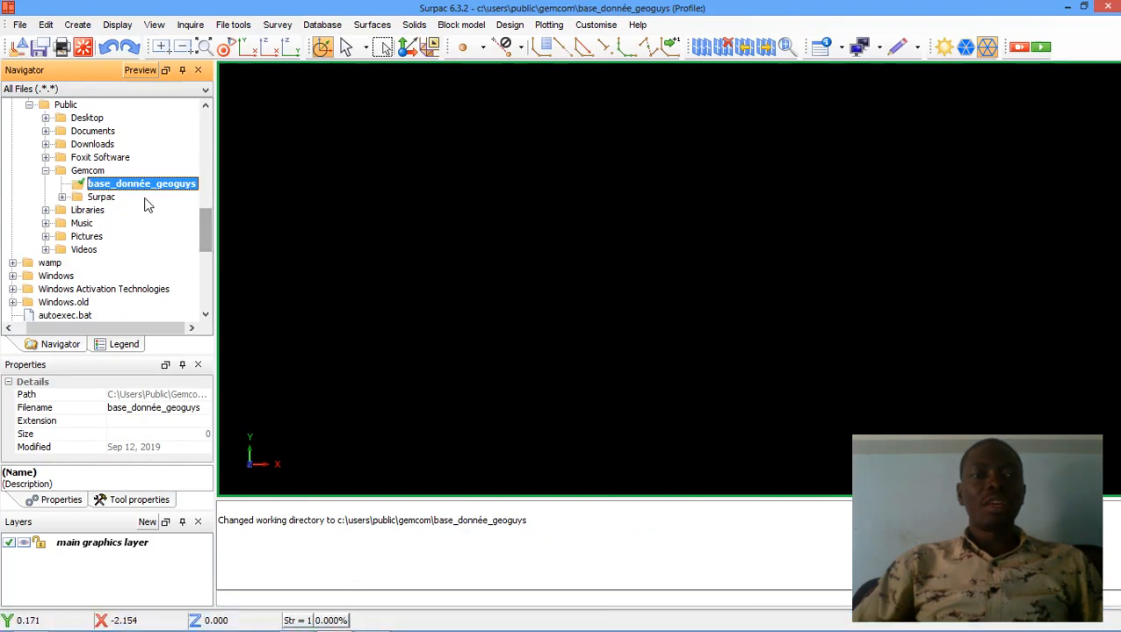
pyautogui.rightClick(134, 184)
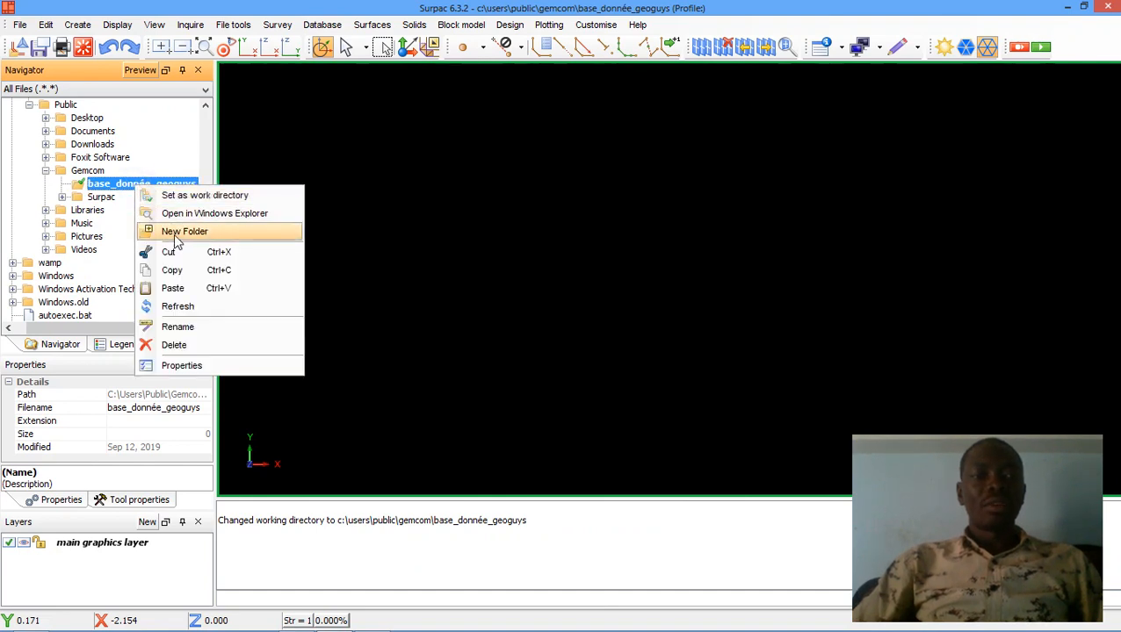
pyautogui.click(174, 289)
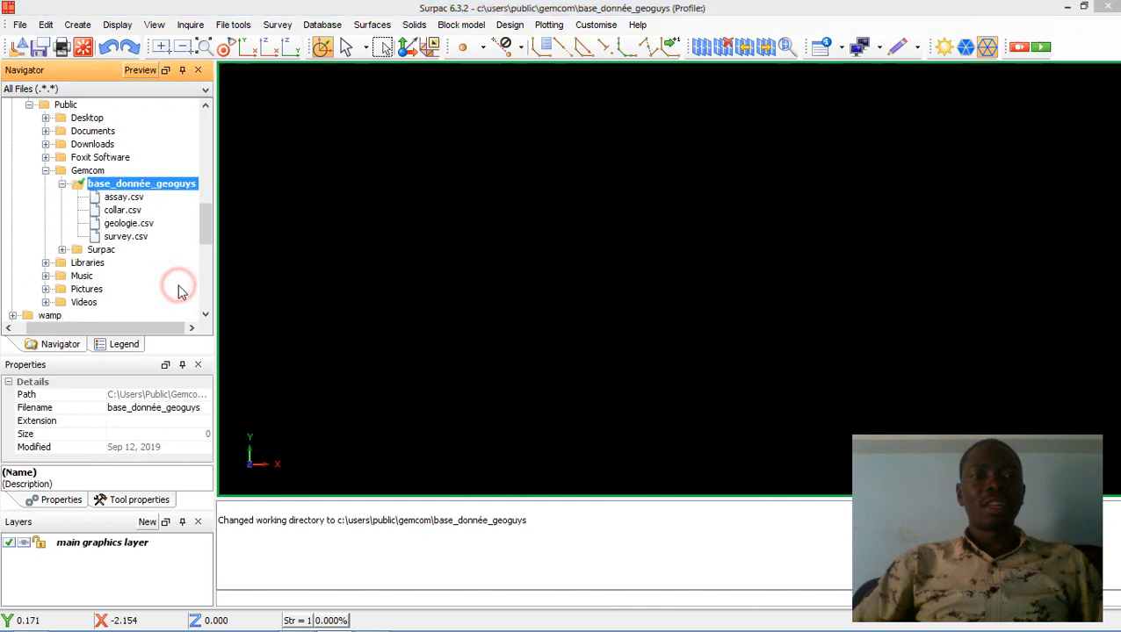
# - Clear all text from the message window
pyautogui.rightClick(436, 548)
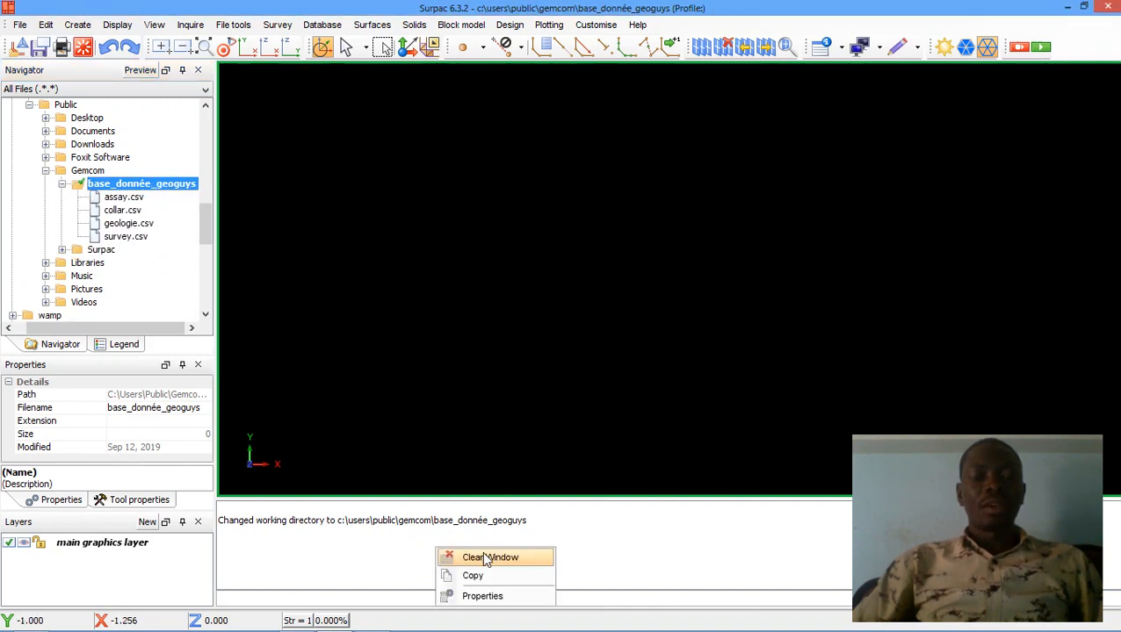
pyautogui.click(356, 548)
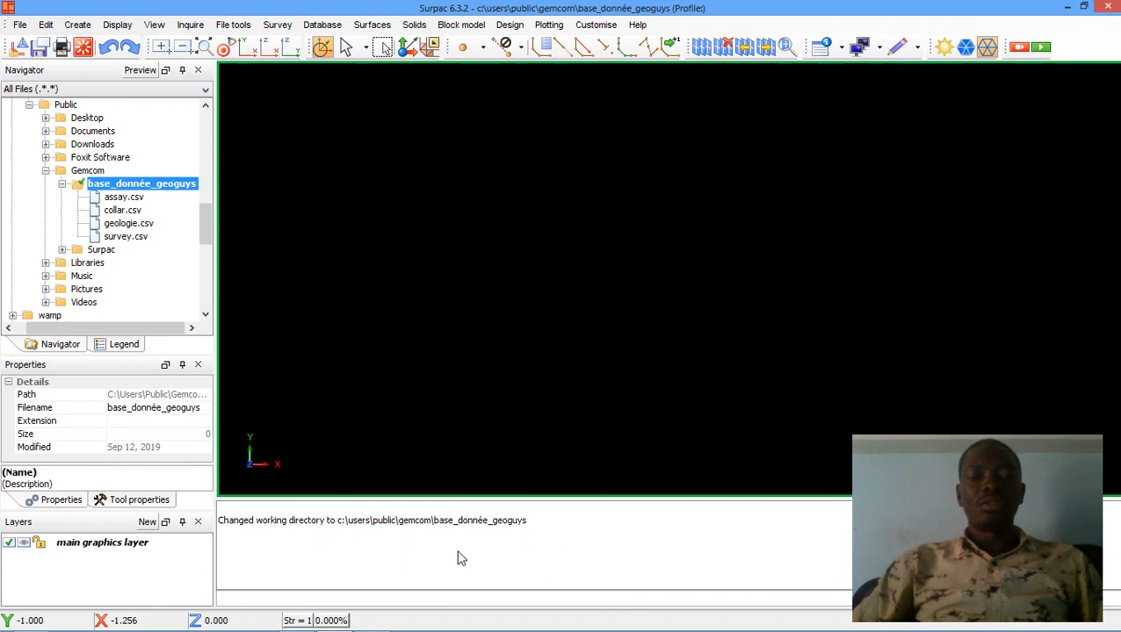
pyautogui.rightClick(323, 531)
pyautogui.click(372, 539)
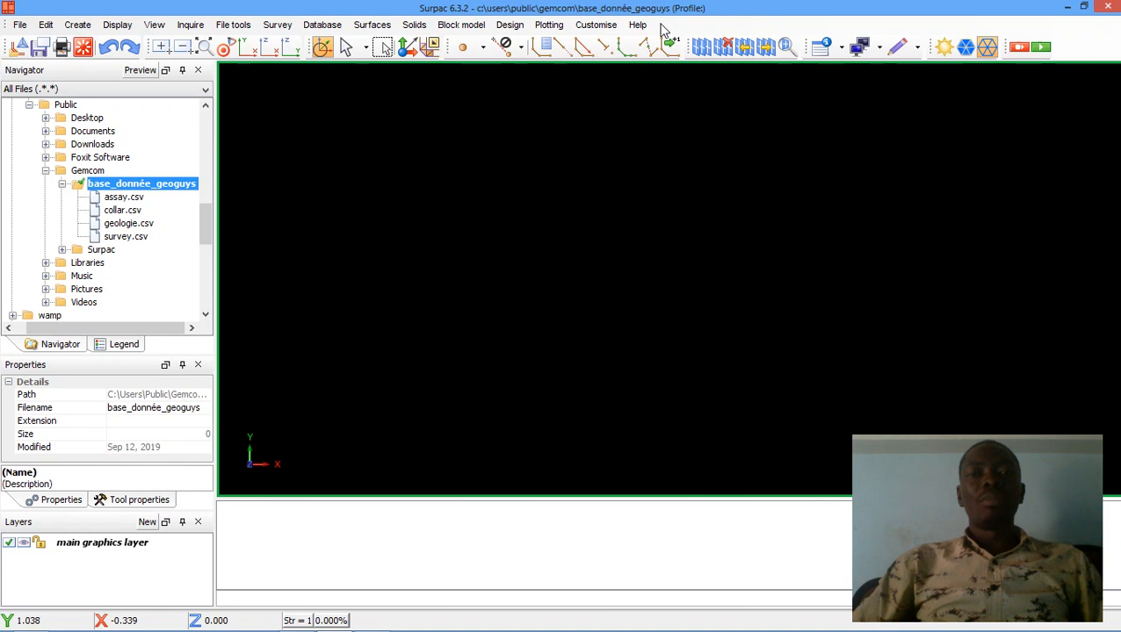
# - Load the geology_database profile
pyautogui.rightClick(671, 27)
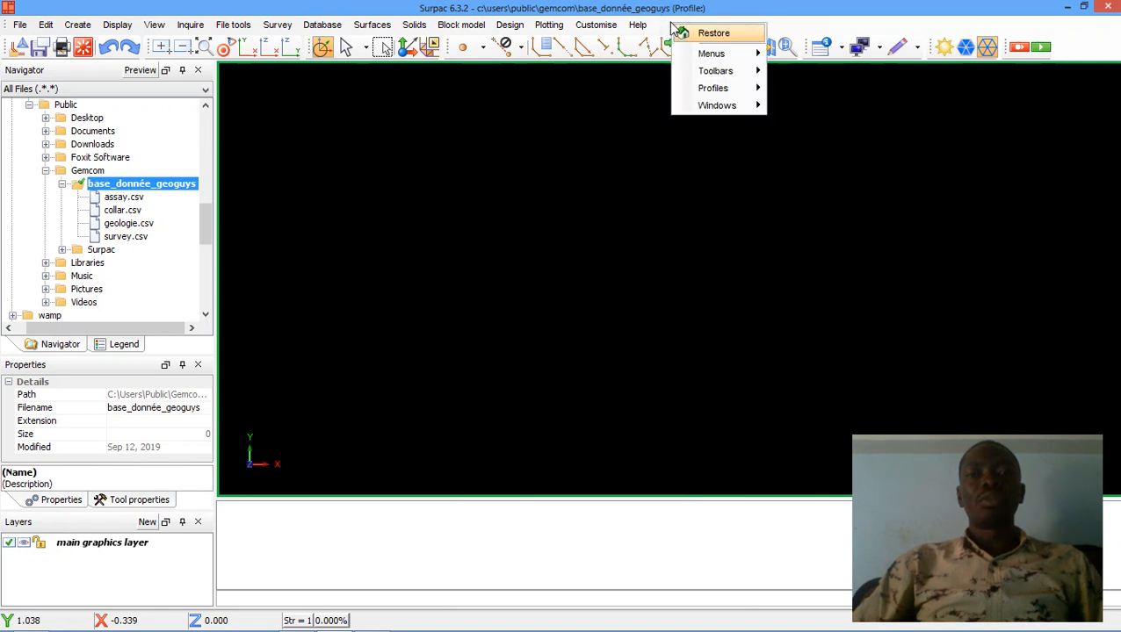
pyautogui.moveTo(716, 55)
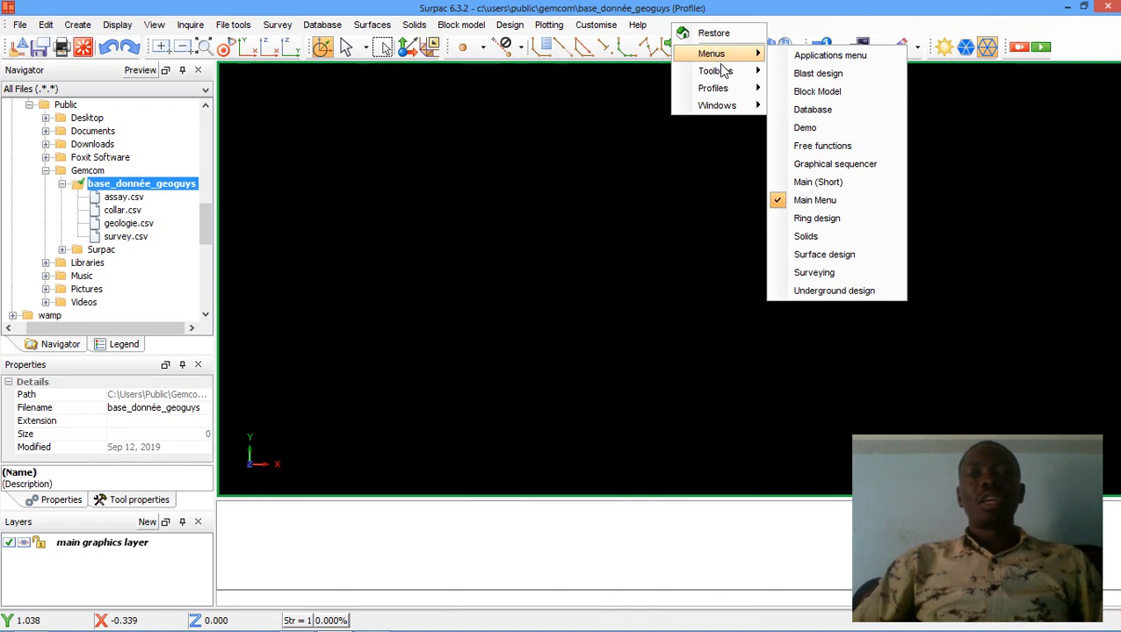
pyautogui.moveTo(722, 76)
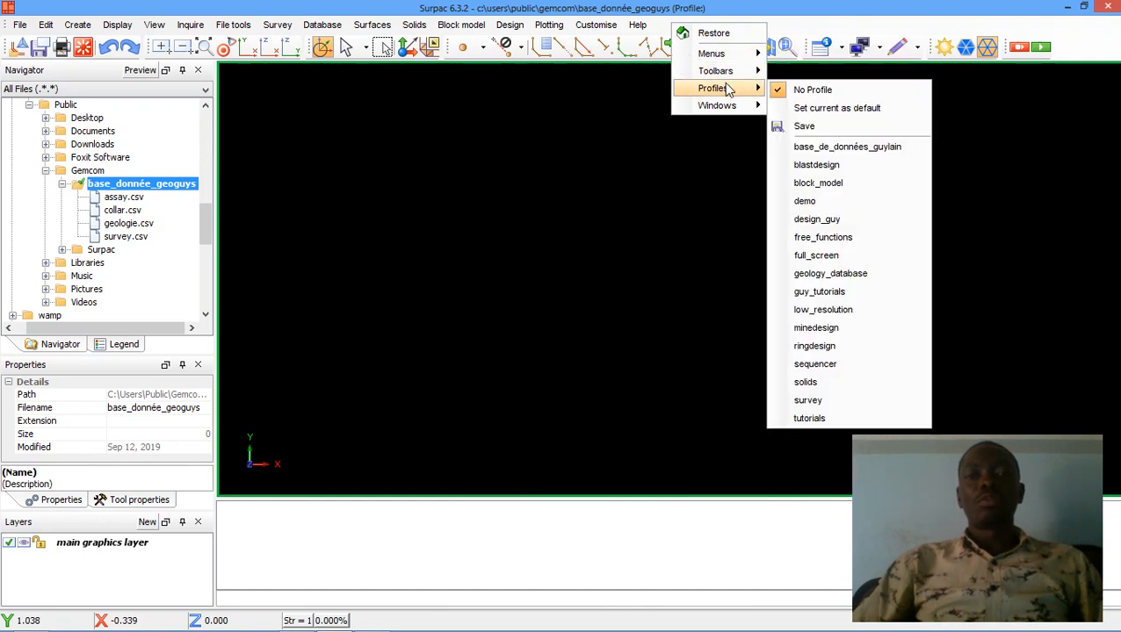
pyautogui.click(833, 276)
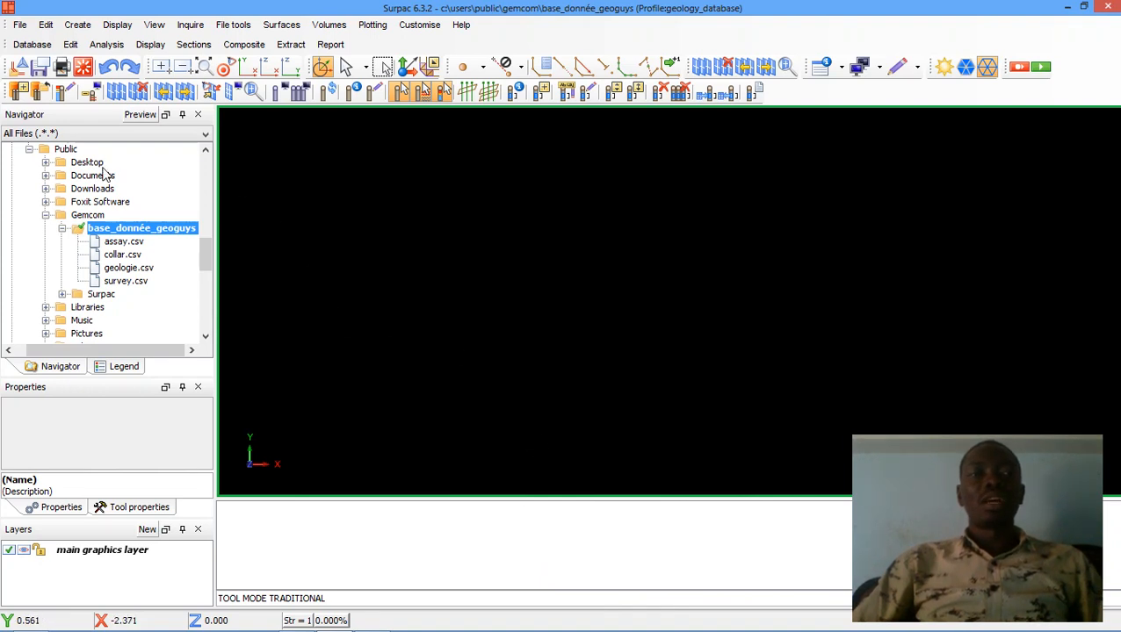
# - Create a new drillhole database definition named base_donnée_geoguys
pyautogui.click(15, 95)
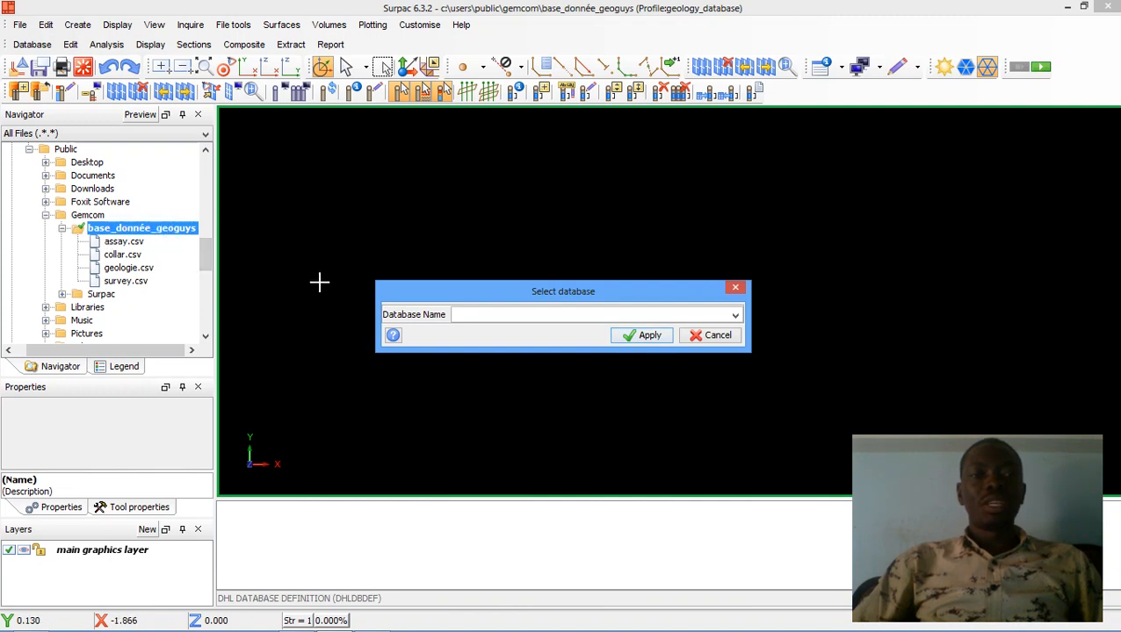
pyautogui.write('b')
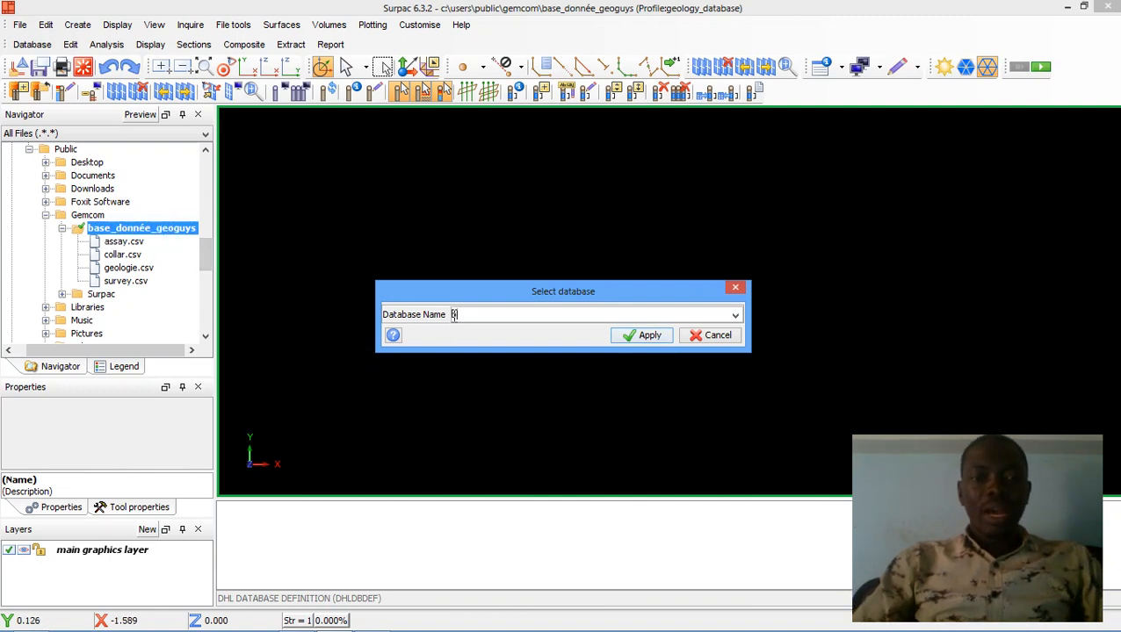
pyautogui.write('ase')
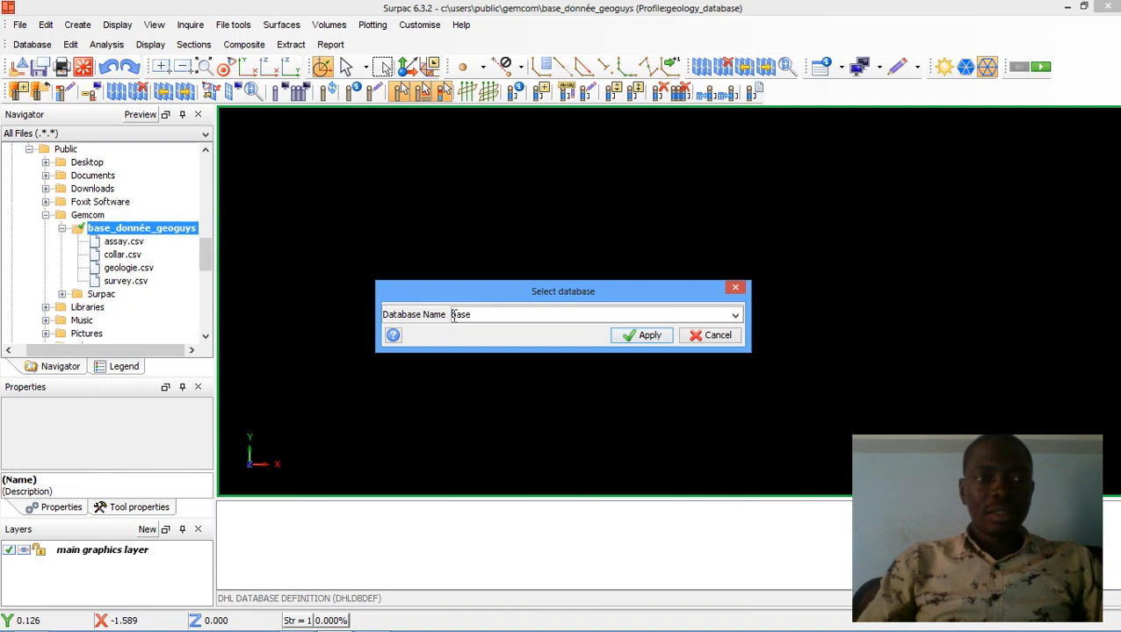
pyautogui.write('_d')
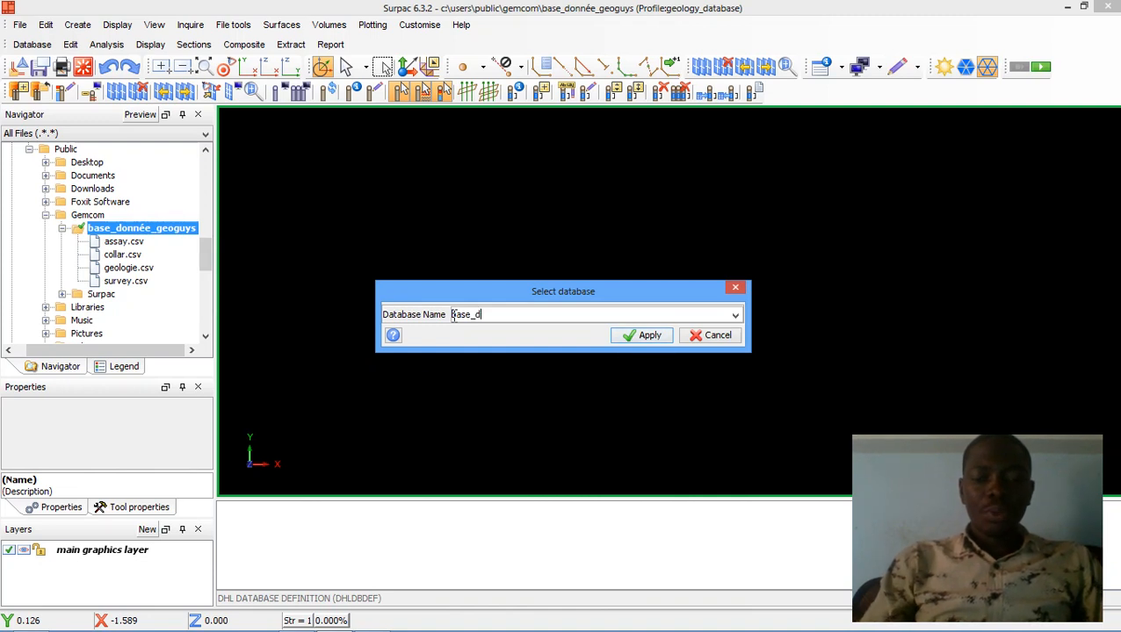
pyautogui.write('onnée')
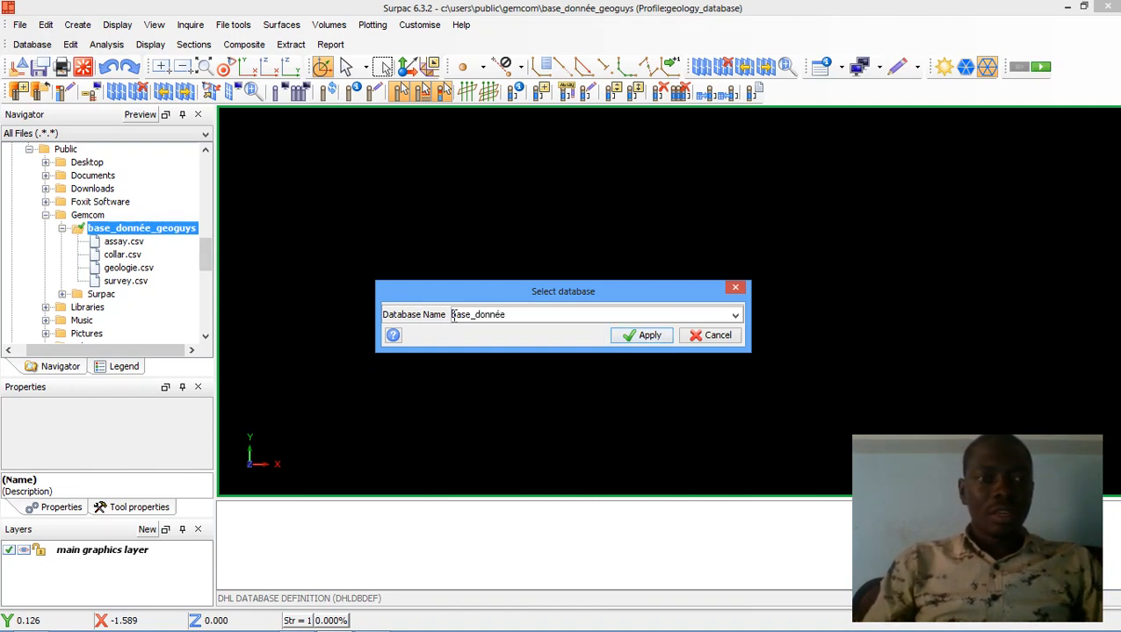
pyautogui.write('_g')
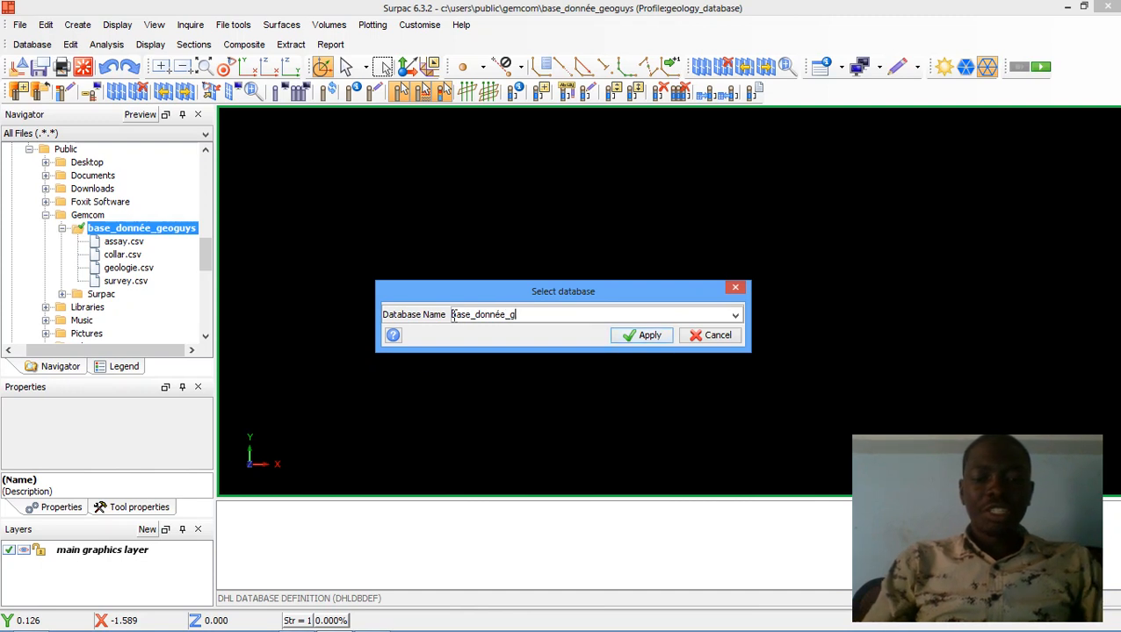
pyautogui.write('eoguys')
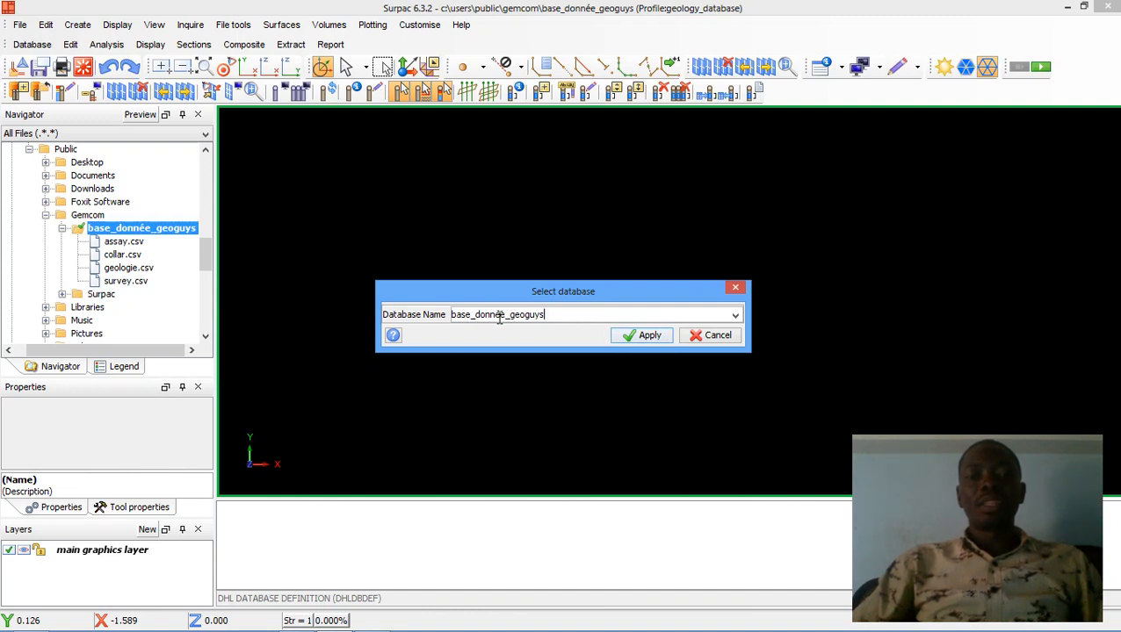
pyautogui.click(640, 335)
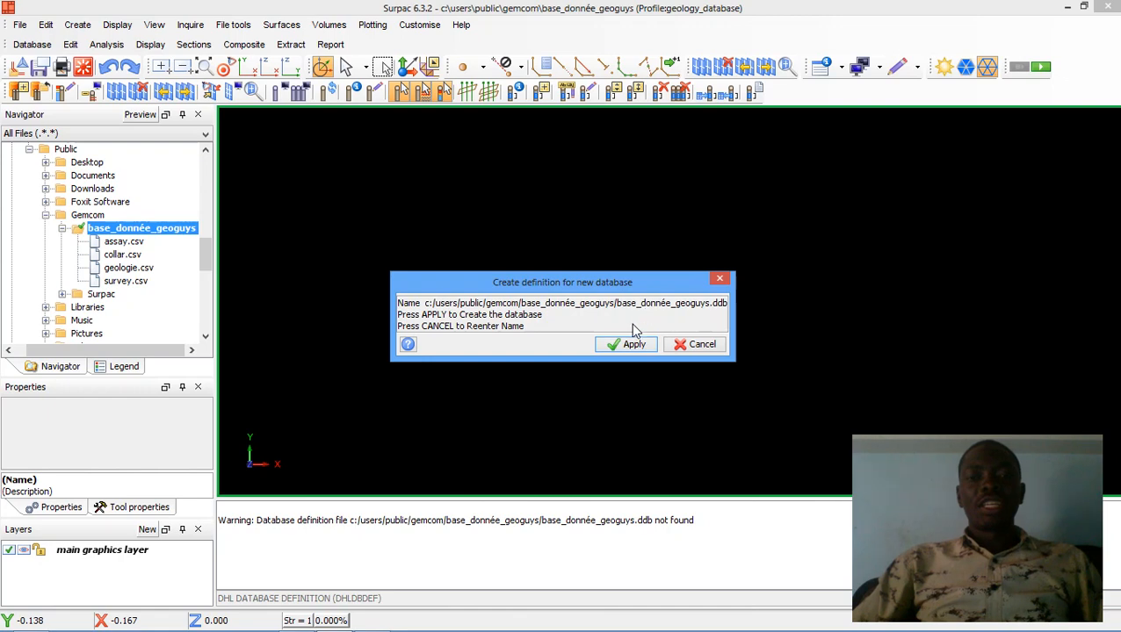
pyautogui.click(633, 346)
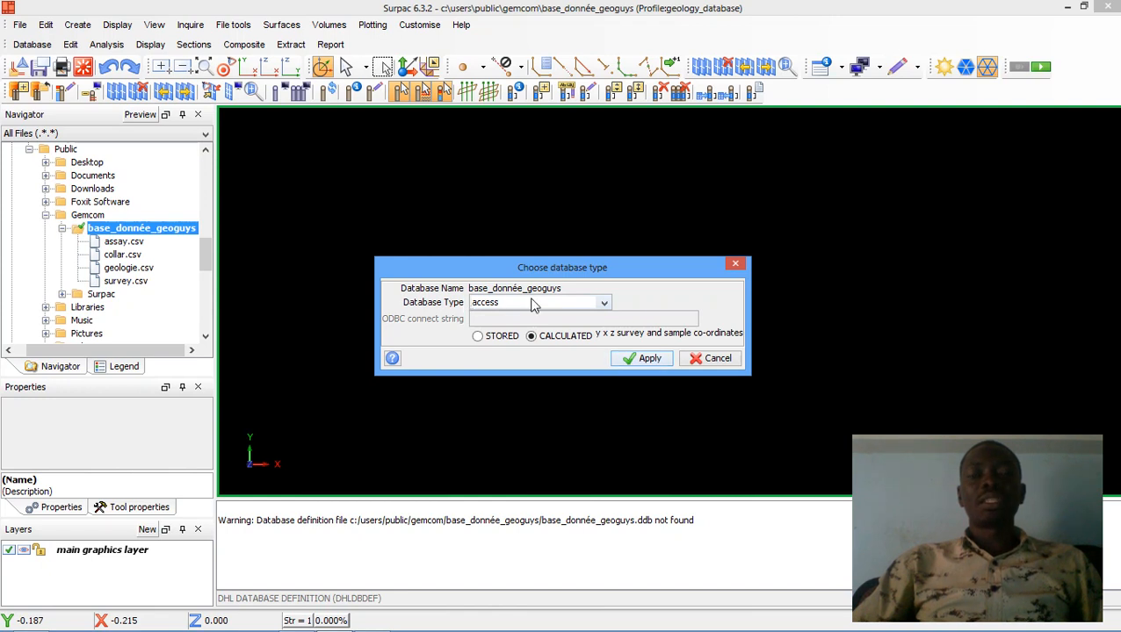
# - Choose access as the database type and accept it with calculated survey and sample coordinates
pyautogui.click(603, 303)
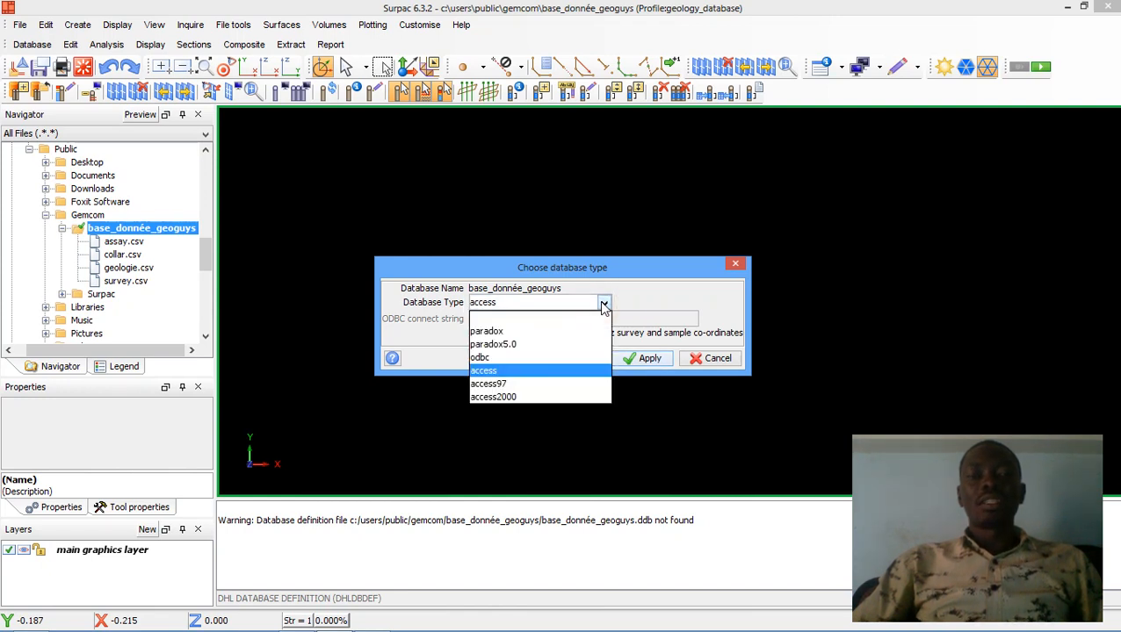
pyautogui.click(499, 378)
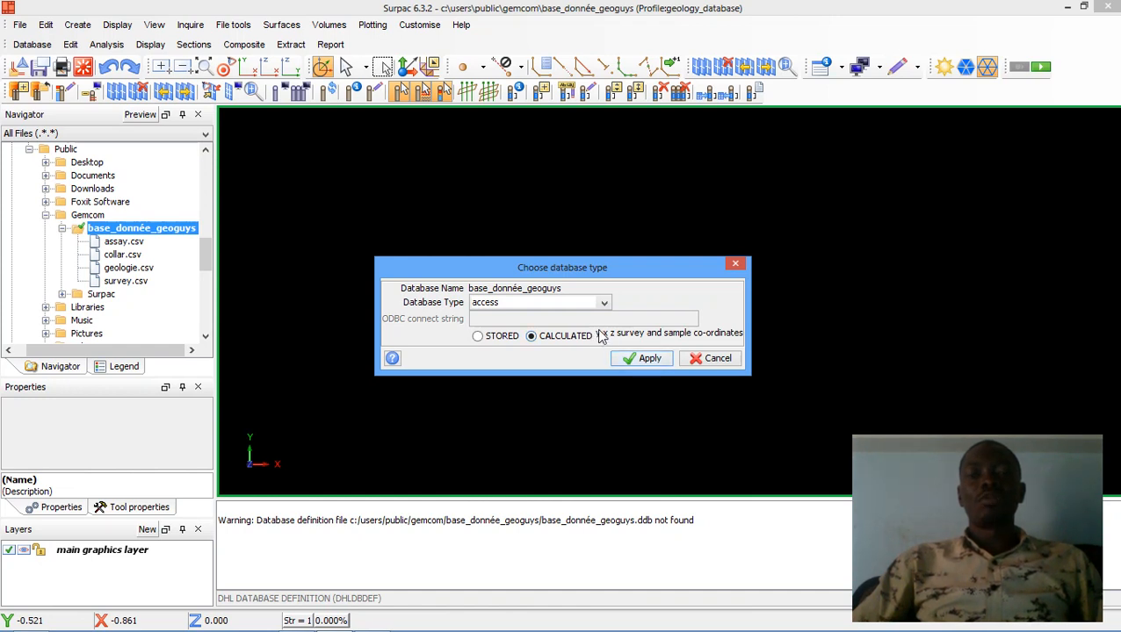
pyautogui.click(634, 357)
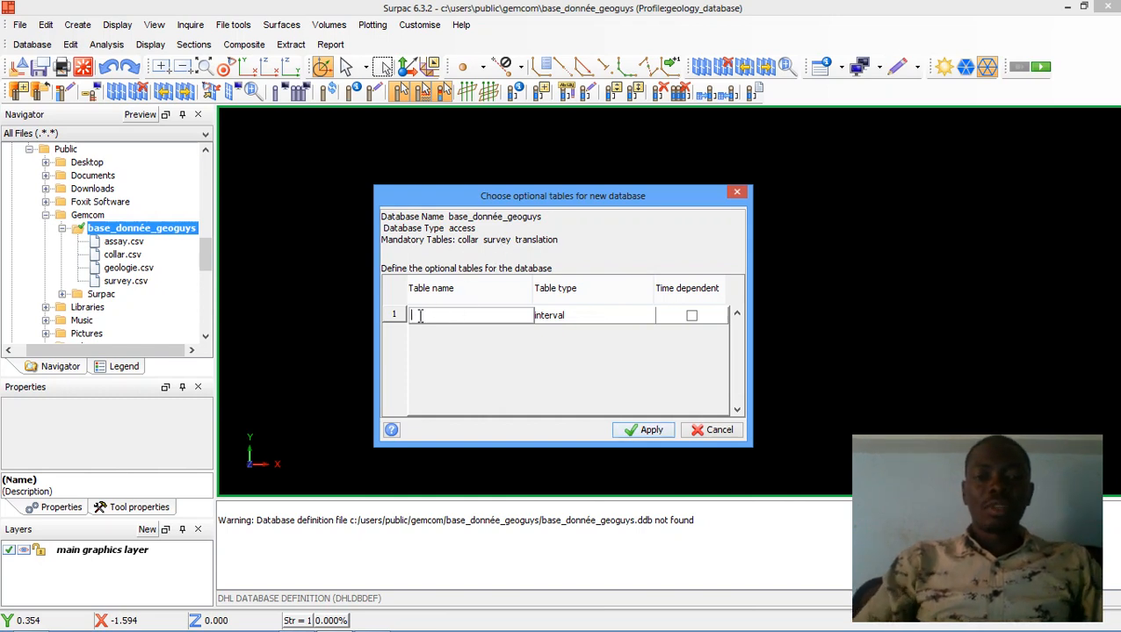
# - Define two optional interval tables for the new database, named geologie and assay
pyautogui.write('geolo')
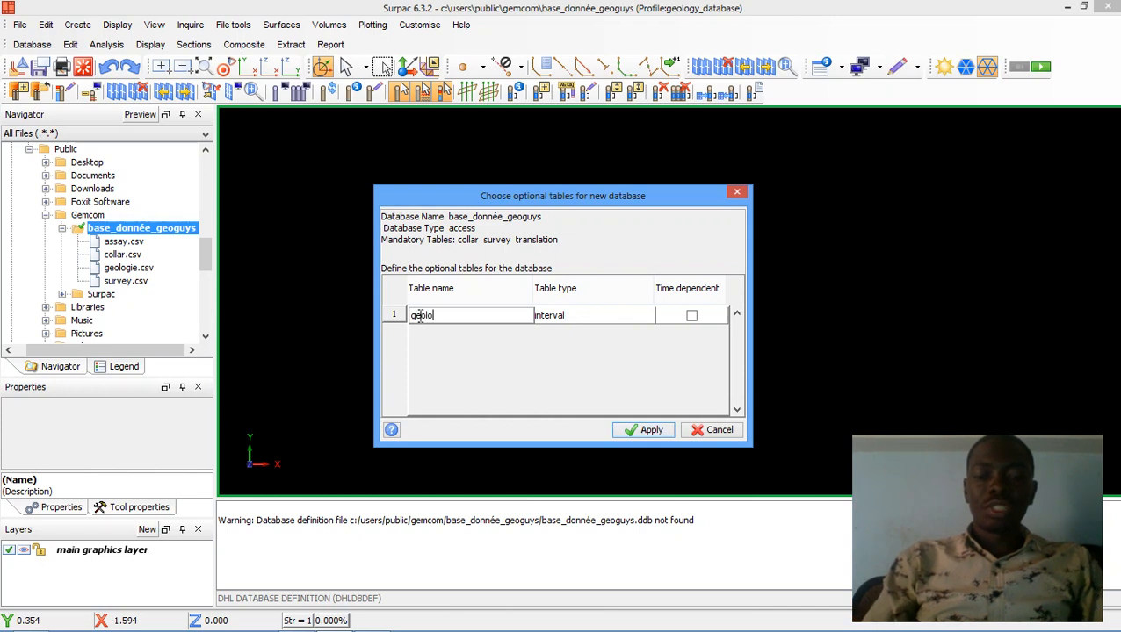
pyautogui.write('gie')
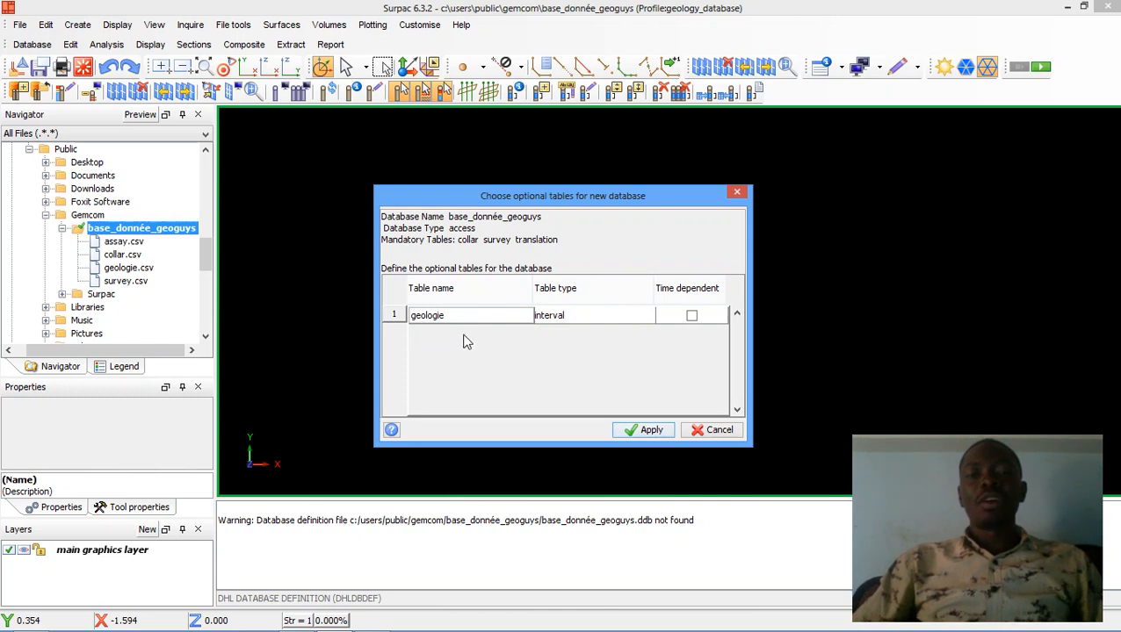
pyautogui.rightClick(394, 319)
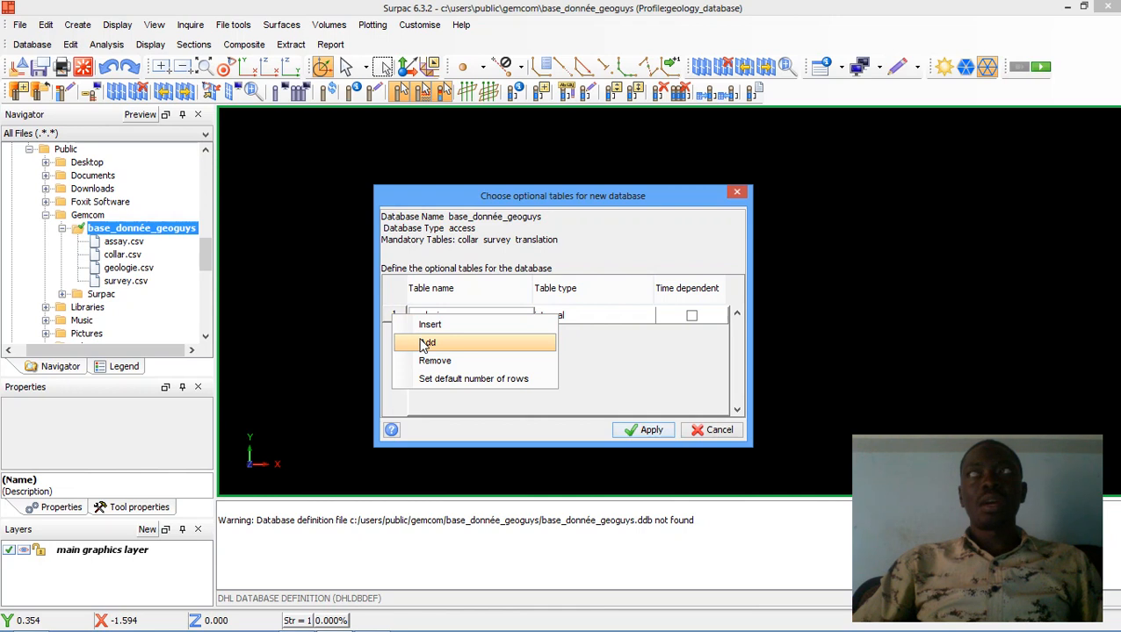
pyautogui.click(424, 343)
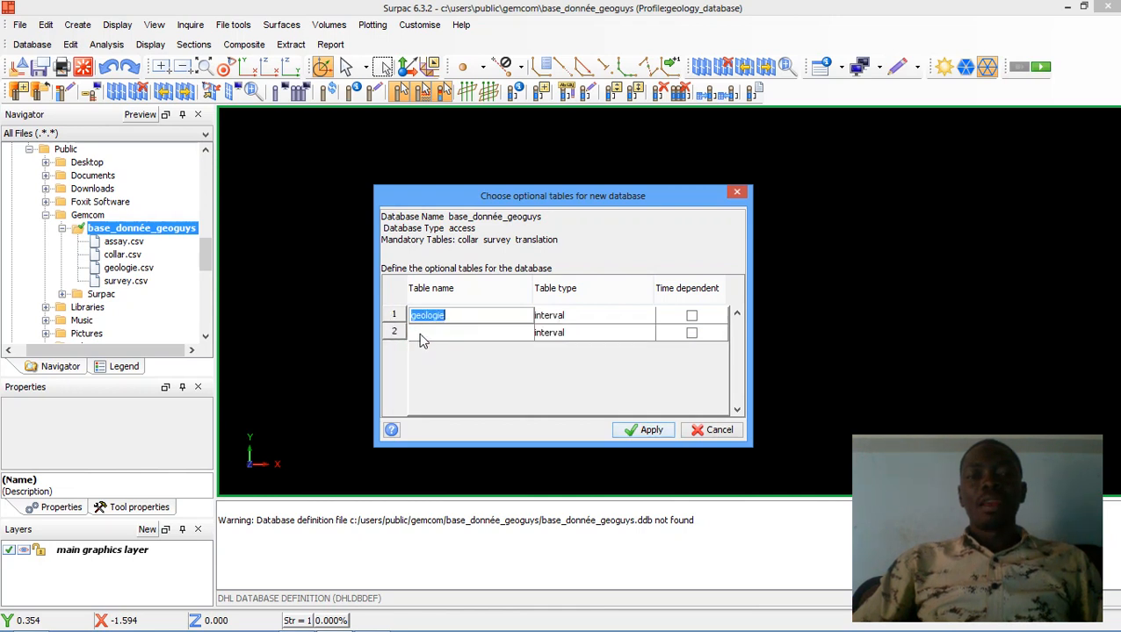
pyautogui.click(419, 333)
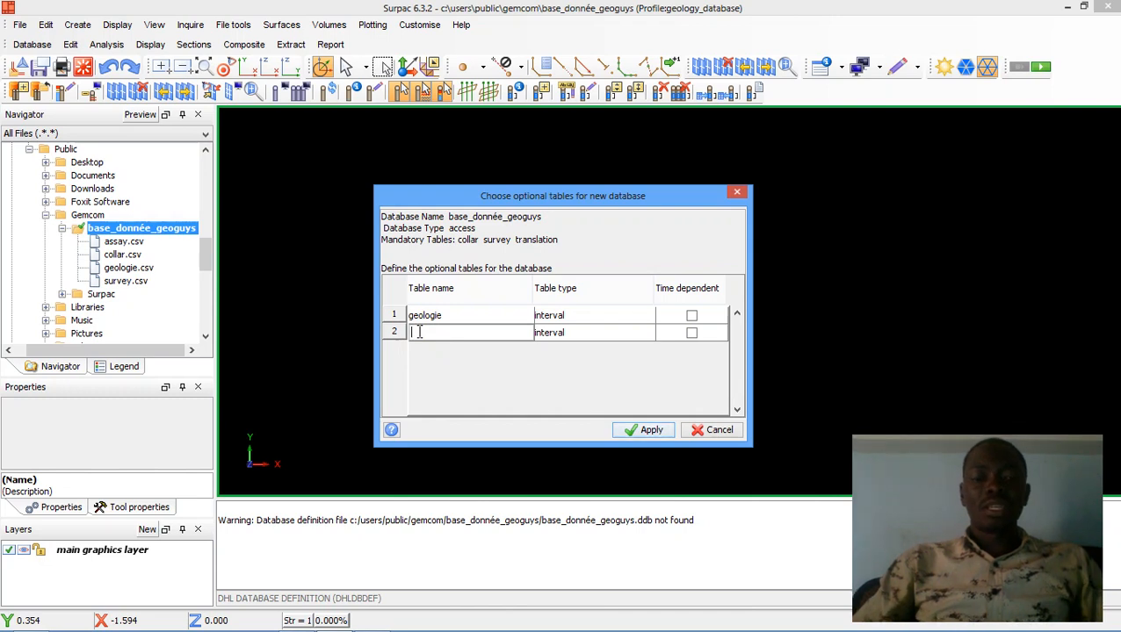
pyautogui.write('assay')
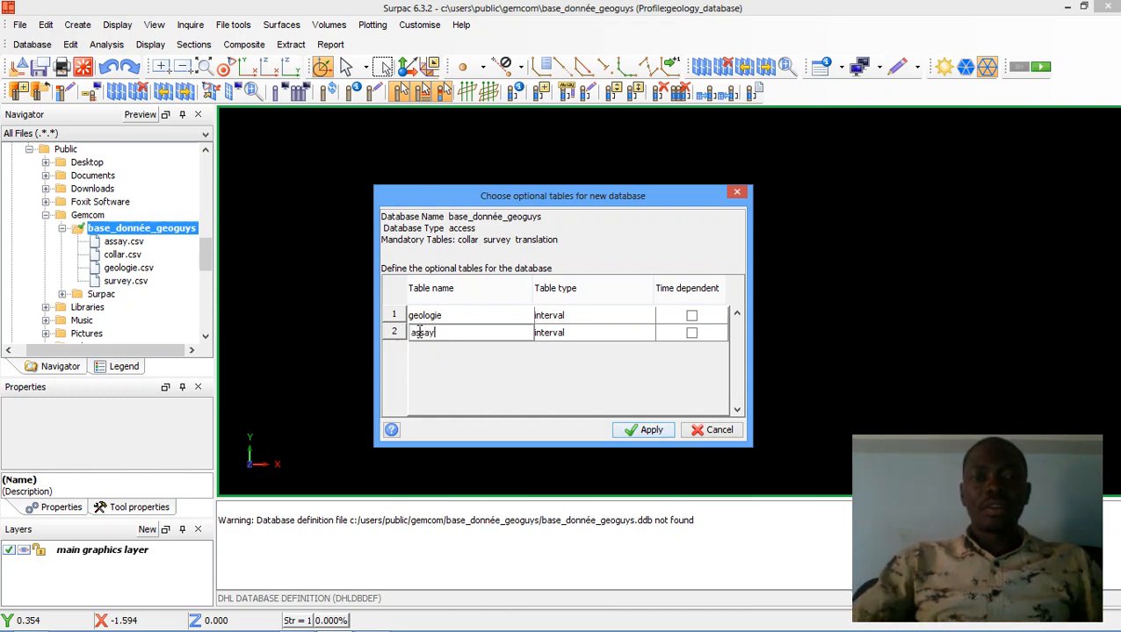